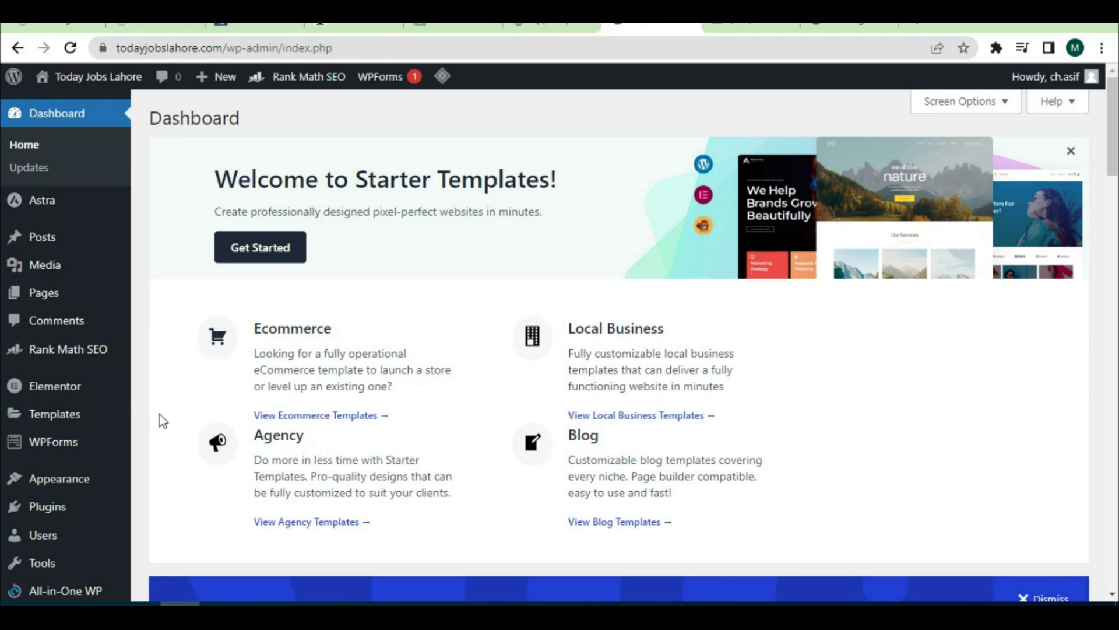
- Search the plugin directory for "contact form" and look through the contact form plugins
{"action": "mouse_move", "coordinate": [93, 516]}
{"action": "left_click", "coordinate": [213, 507]}
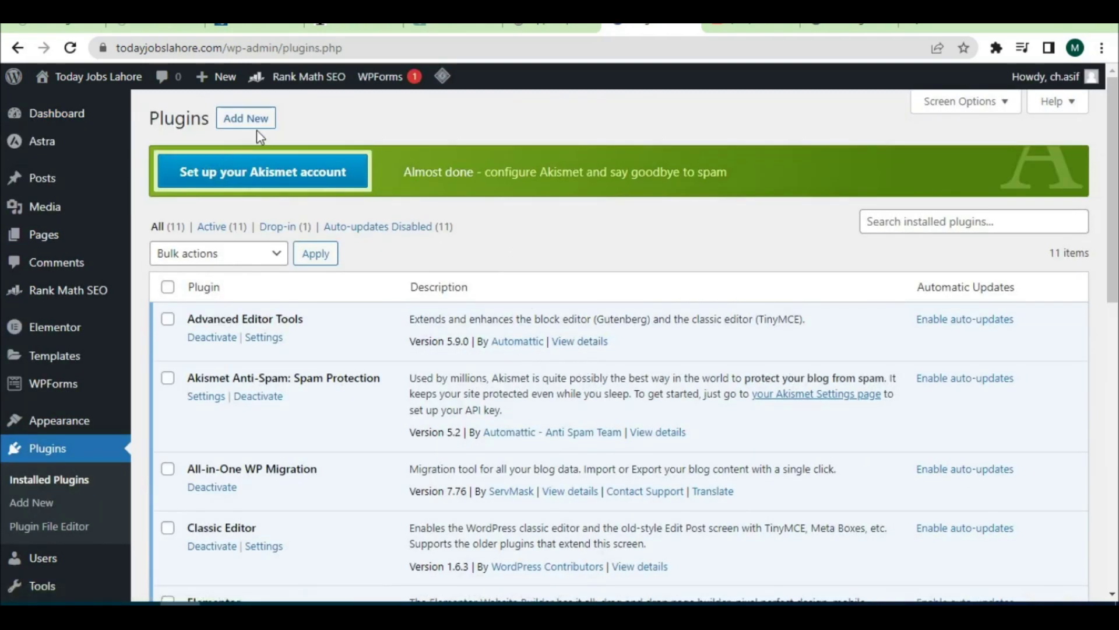
{"action": "left_click", "coordinate": [245, 118]}
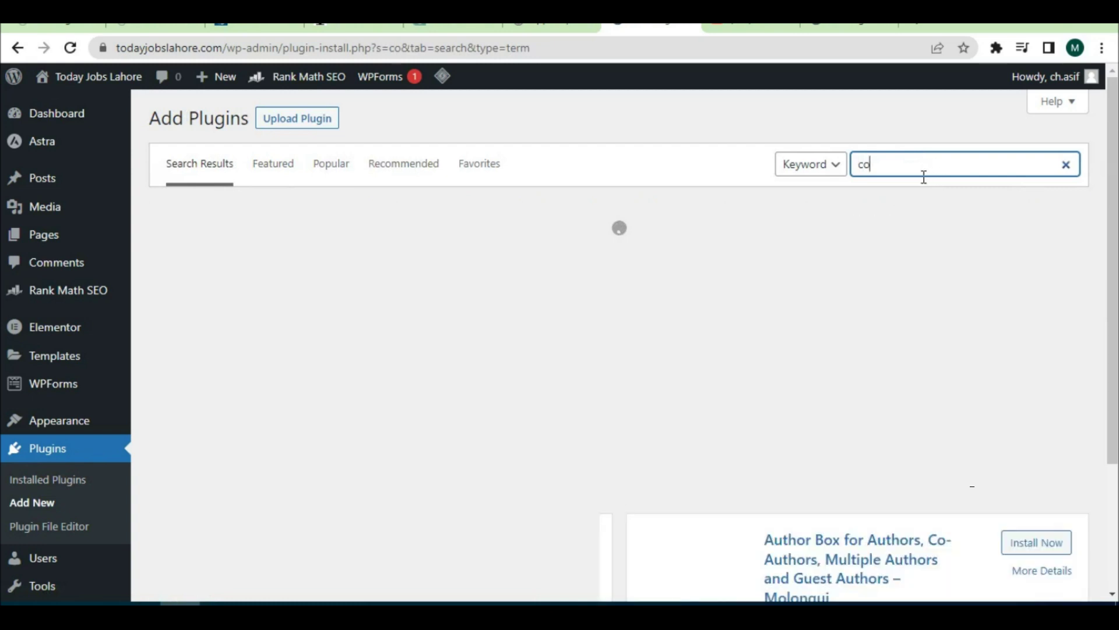
{"action": "type", "text": "ntat"}
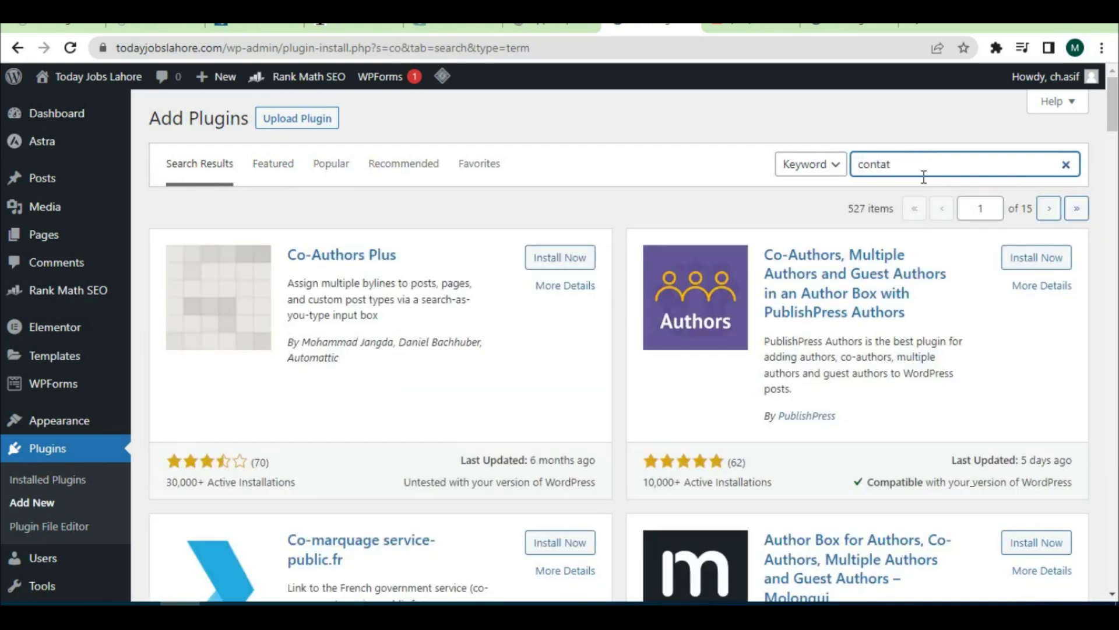
{"action": "key", "text": "BackSpace"}
{"action": "type", "text": "ct form"}
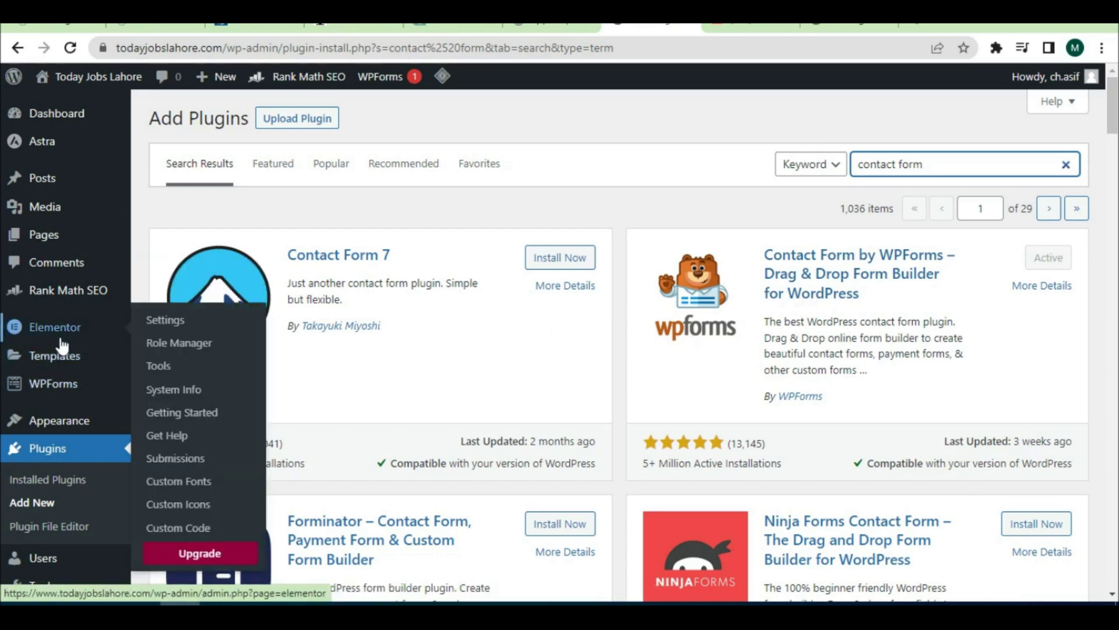
{"action": "scroll", "coordinate": [153, 453], "scroll_direction": "down", "scroll_amount": 4}
{"action": "scroll", "coordinate": [88, 534], "scroll_direction": "down", "scroll_amount": 3}
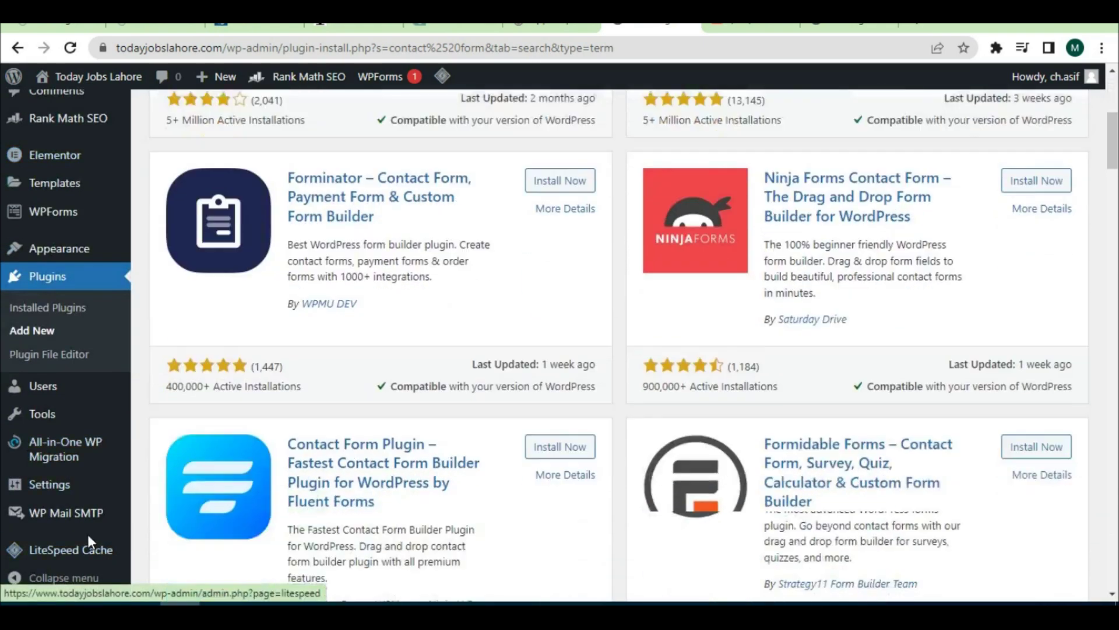
{"action": "scroll", "coordinate": [80, 414], "scroll_direction": "up", "scroll_amount": 5}
{"action": "scroll", "coordinate": [82, 408], "scroll_direction": "up", "scroll_amount": 1}
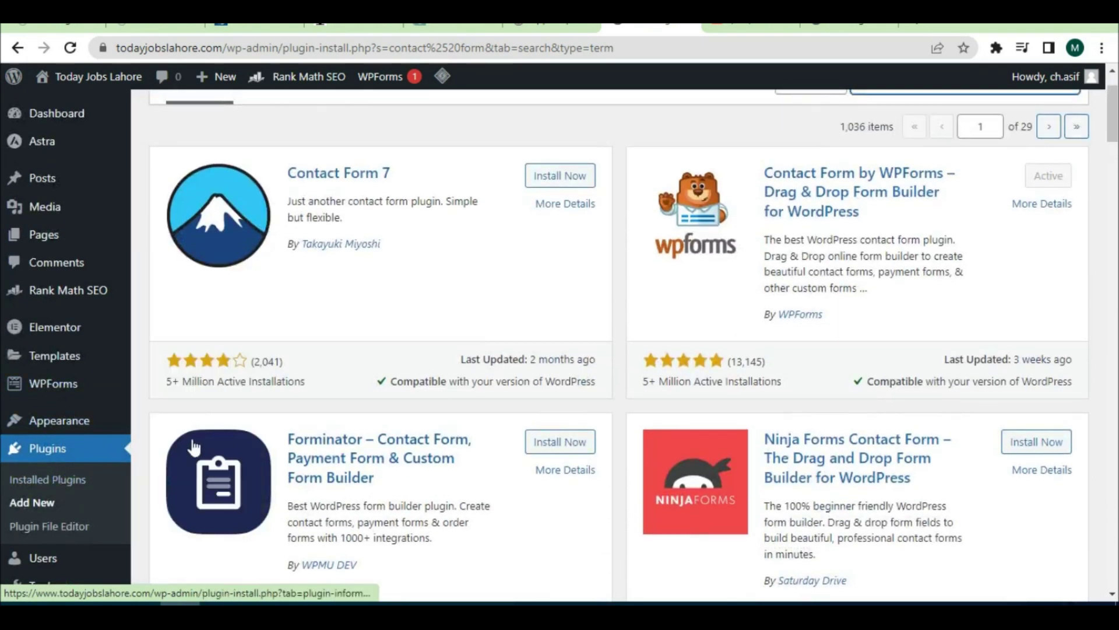
- Start a new form in WPForms and name it "Contact form"
{"action": "left_click", "coordinate": [63, 453]}
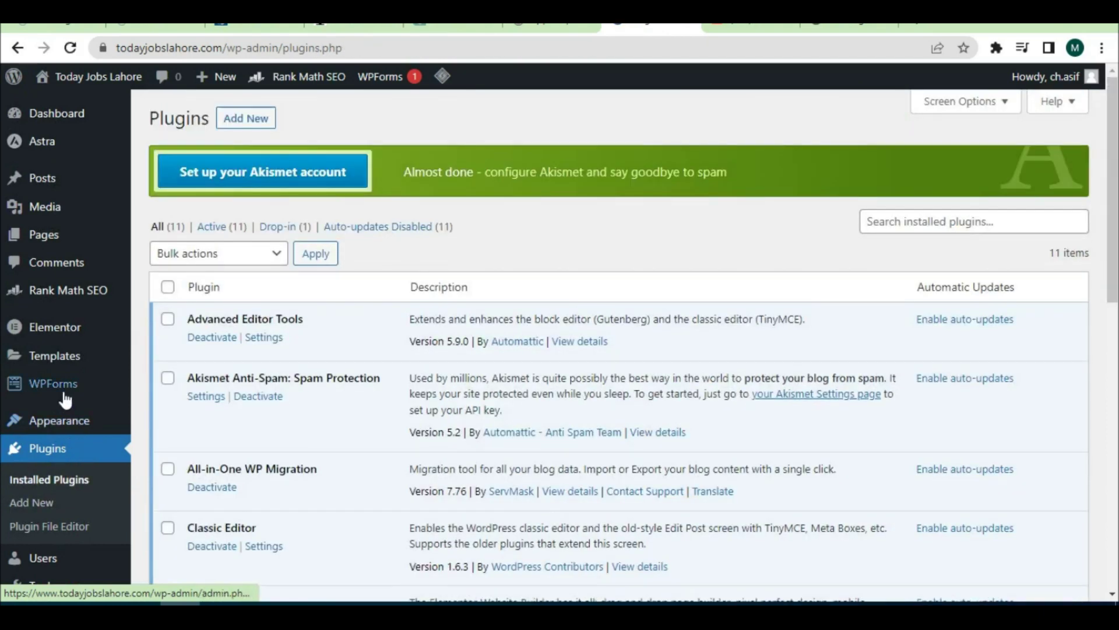
{"action": "mouse_move", "coordinate": [51, 391]}
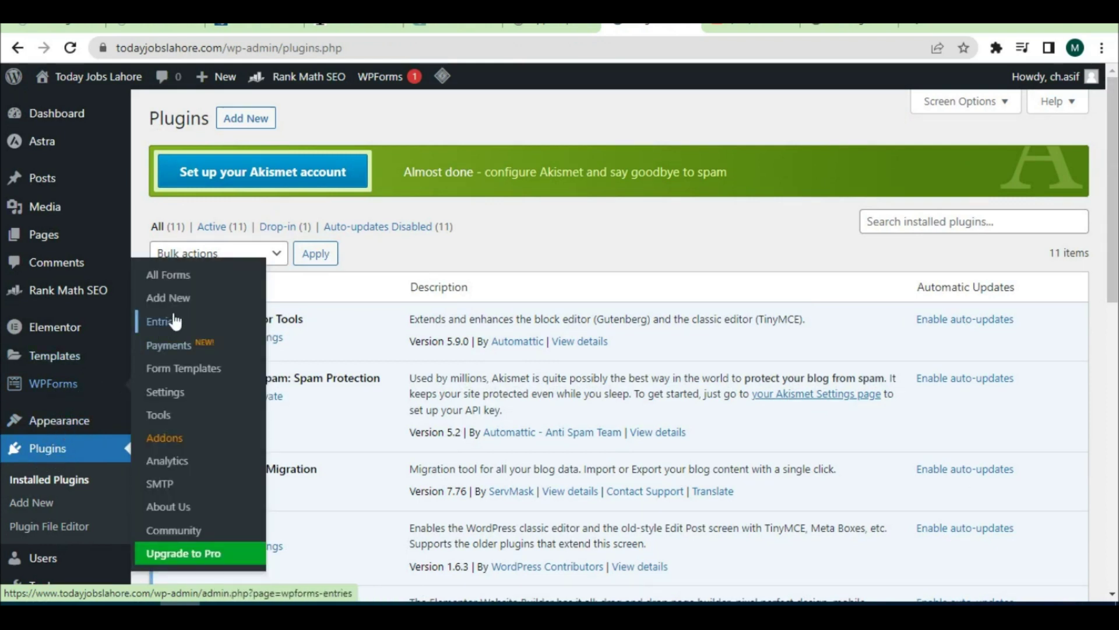
{"action": "left_click", "coordinate": [182, 308]}
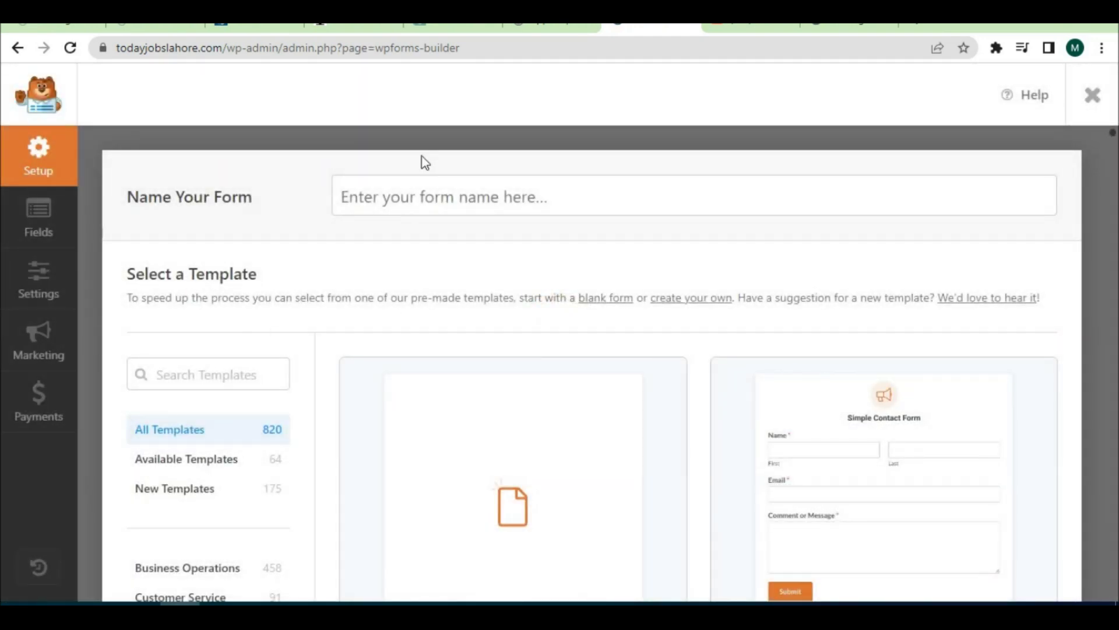
{"action": "left_click", "coordinate": [419, 236]}
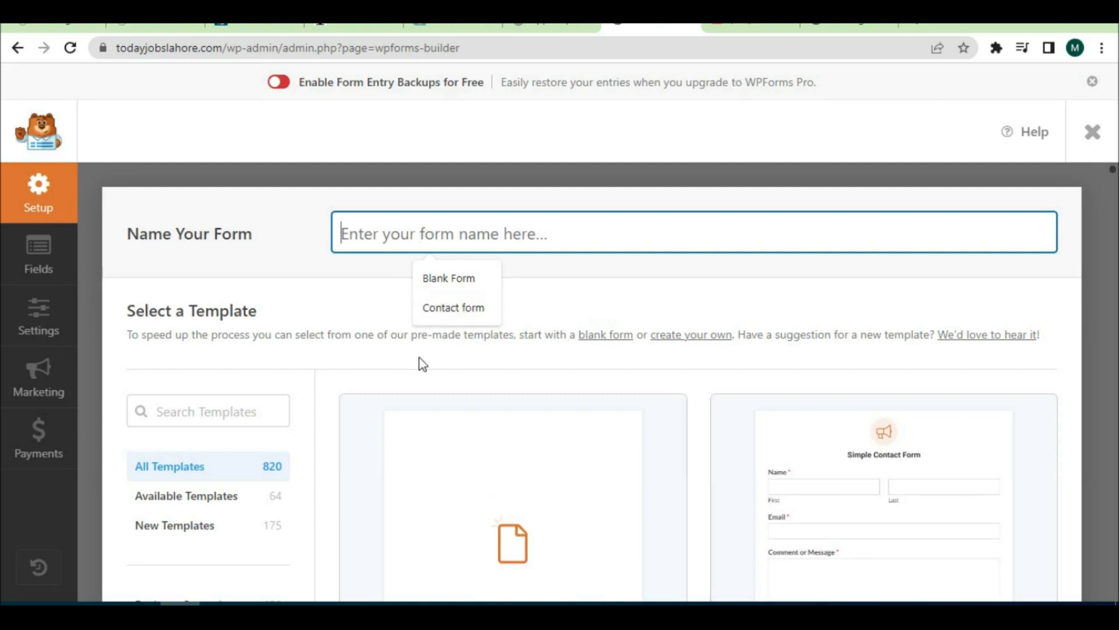
{"action": "left_click", "coordinate": [441, 312]}
- Browse the form templates and create the form from the Blank Form template
{"action": "scroll", "coordinate": [435, 299], "scroll_direction": "down", "scroll_amount": 4}
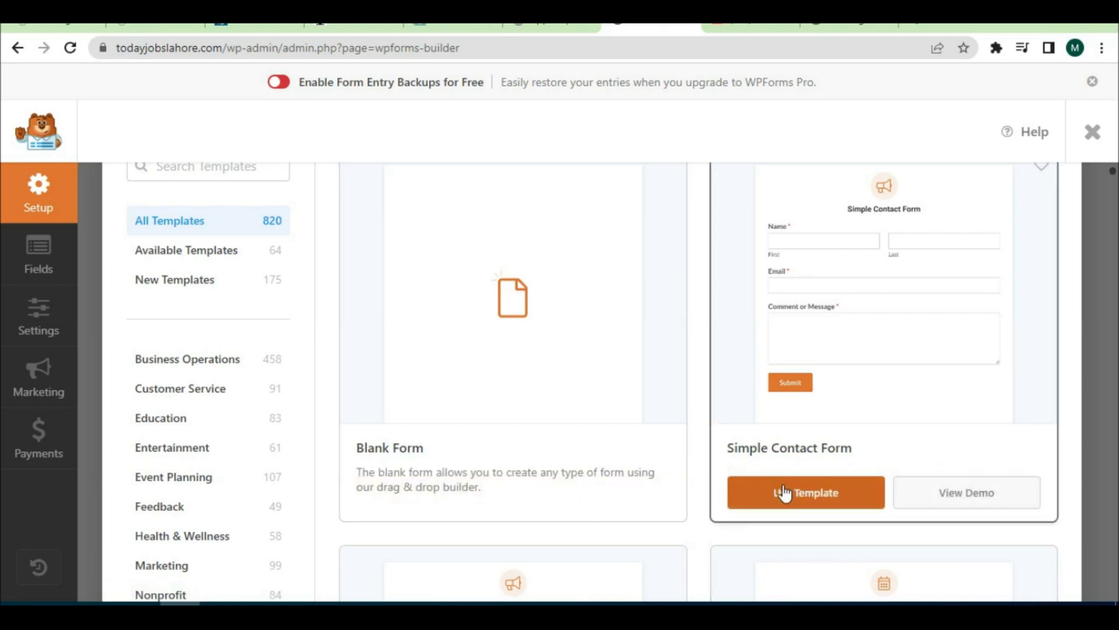
{"action": "scroll", "coordinate": [828, 449], "scroll_direction": "up", "scroll_amount": 3}
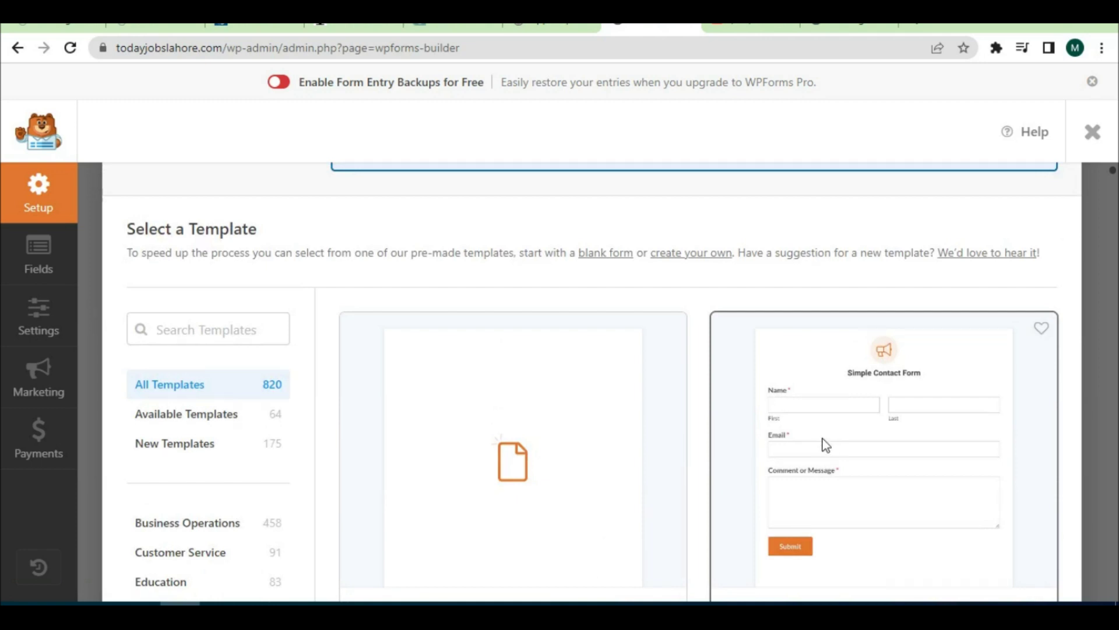
{"action": "scroll", "coordinate": [824, 447], "scroll_direction": "down", "scroll_amount": 3}
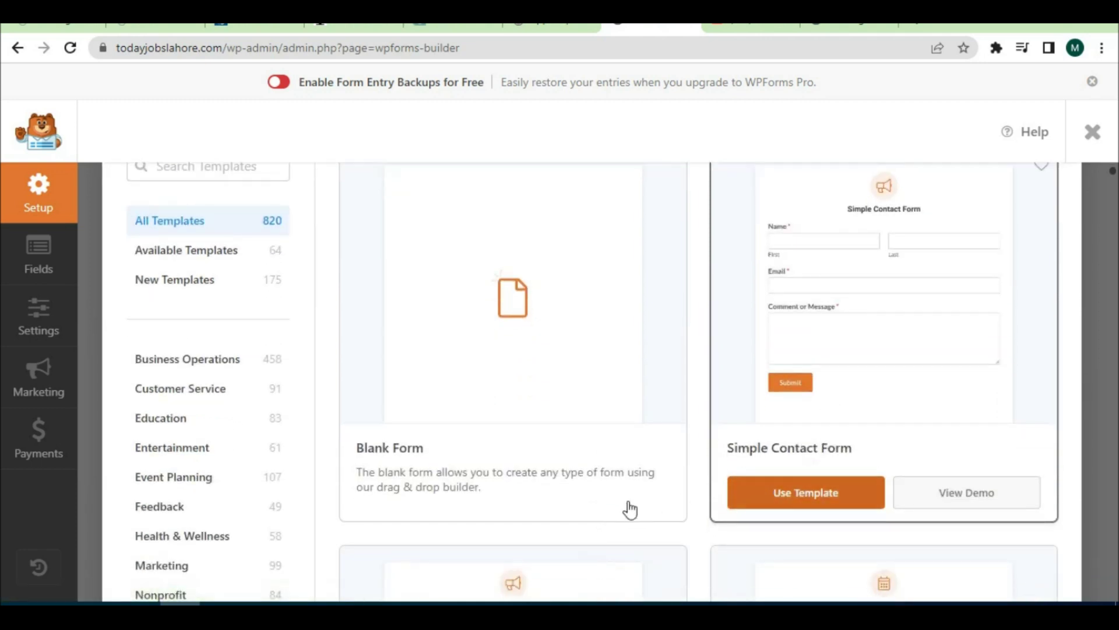
{"action": "scroll", "coordinate": [466, 499], "scroll_direction": "down", "scroll_amount": 3}
{"action": "scroll", "coordinate": [520, 523], "scroll_direction": "down", "scroll_amount": 6}
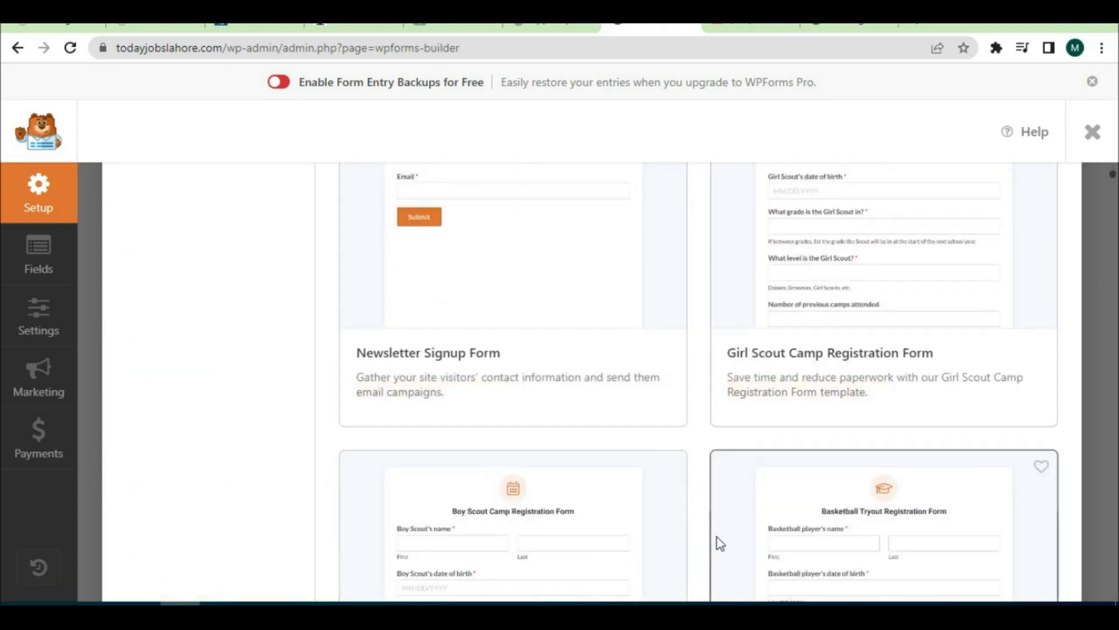
{"action": "scroll", "coordinate": [717, 537], "scroll_direction": "up", "scroll_amount": 6}
{"action": "scroll", "coordinate": [744, 449], "scroll_direction": "up", "scroll_amount": 3}
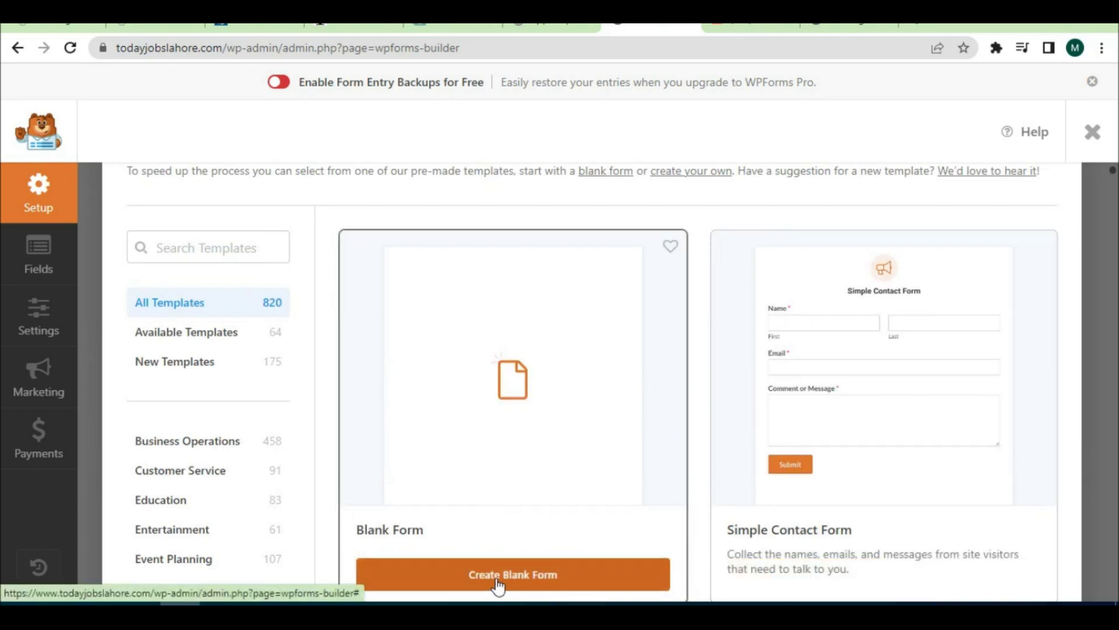
{"action": "left_click", "coordinate": [504, 575]}
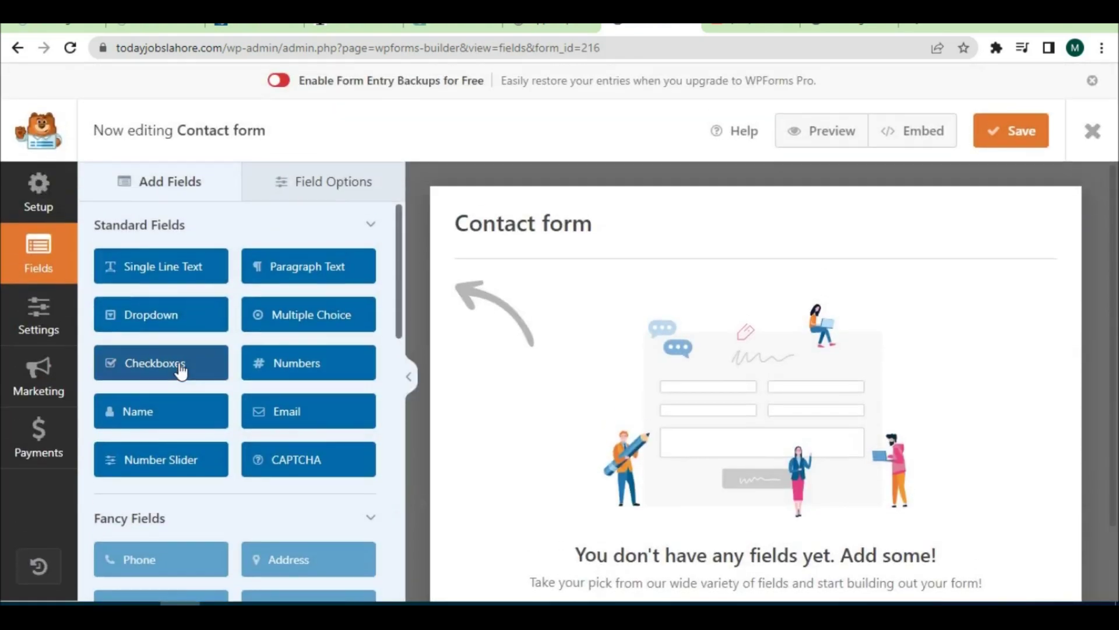
- Add a Name field to the blank form and open its advanced options
{"action": "left_click_drag", "start_coordinate": [140, 416], "coordinate": [530, 312]}
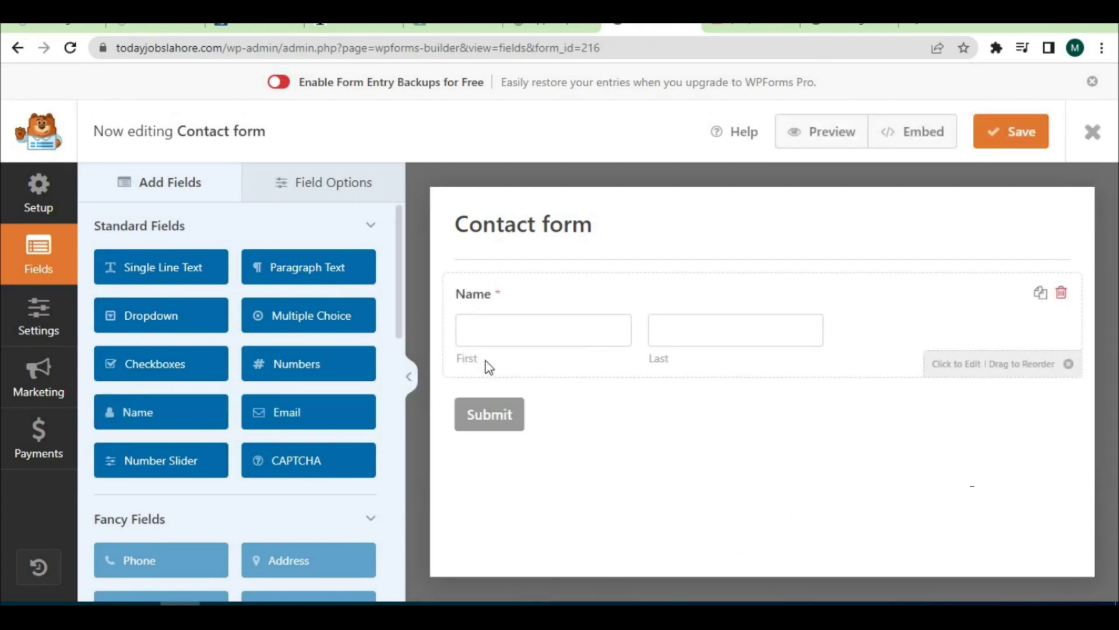
{"action": "left_click", "coordinate": [522, 332]}
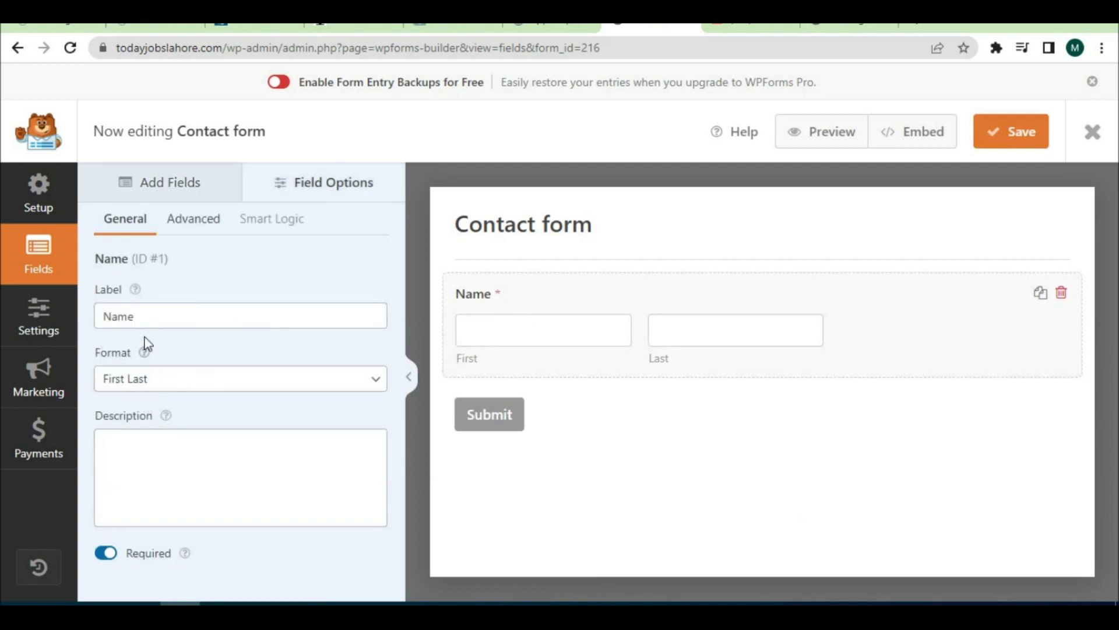
{"action": "mouse_move", "coordinate": [144, 356]}
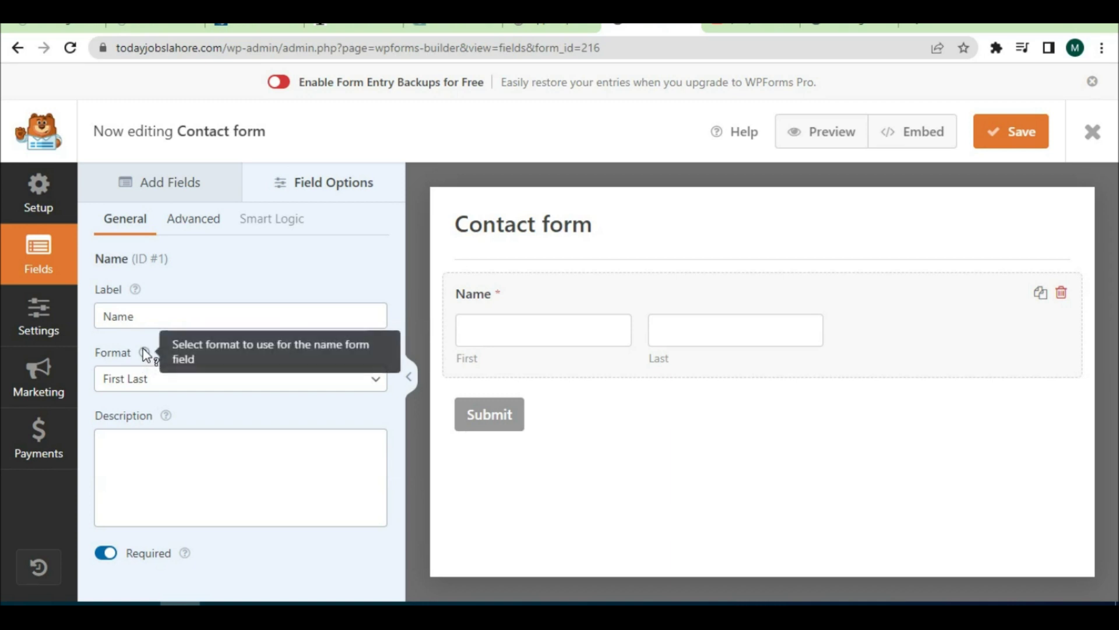
{"action": "left_click", "coordinate": [141, 352]}
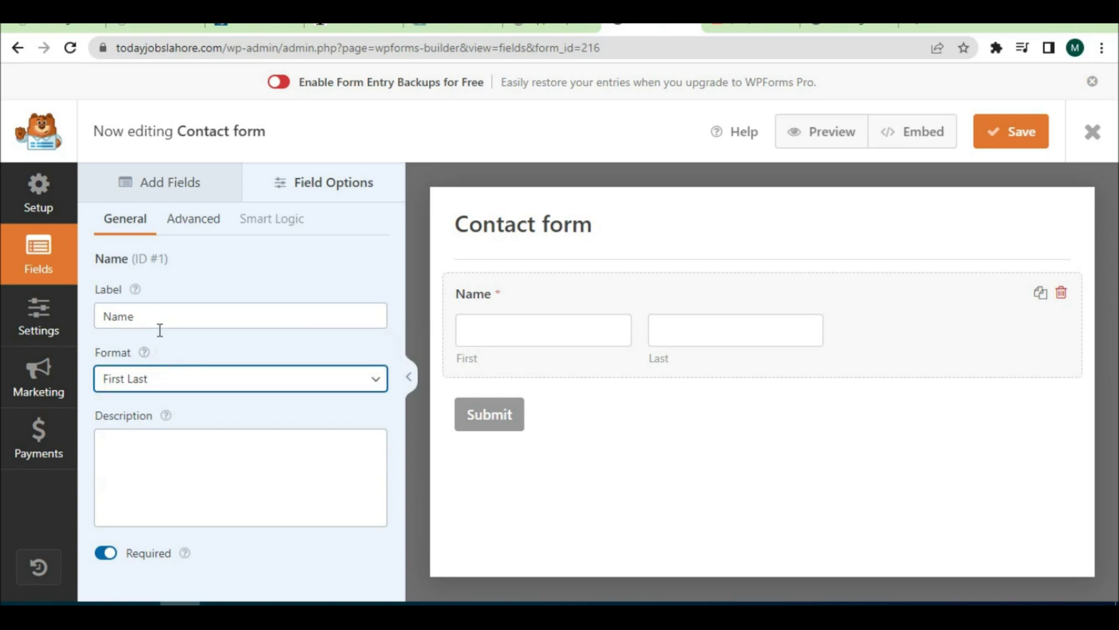
{"action": "left_click", "coordinate": [200, 223]}
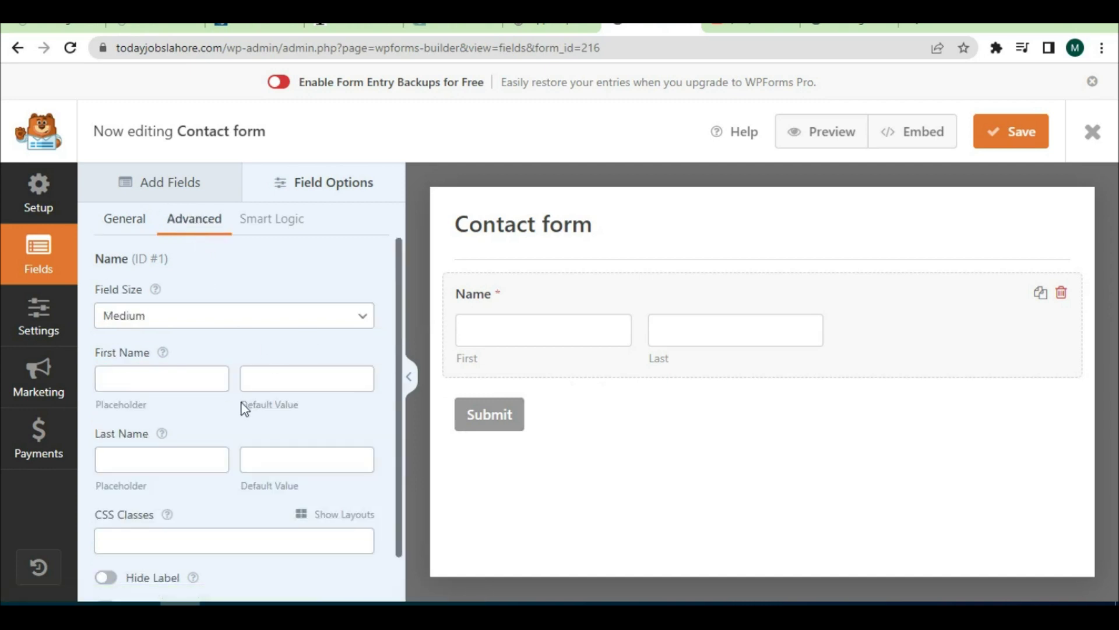
- Try the Large and Small field sizes on the Name field and set the size back to Medium
{"action": "left_click", "coordinate": [154, 327]}
{"action": "left_click", "coordinate": [146, 370]}
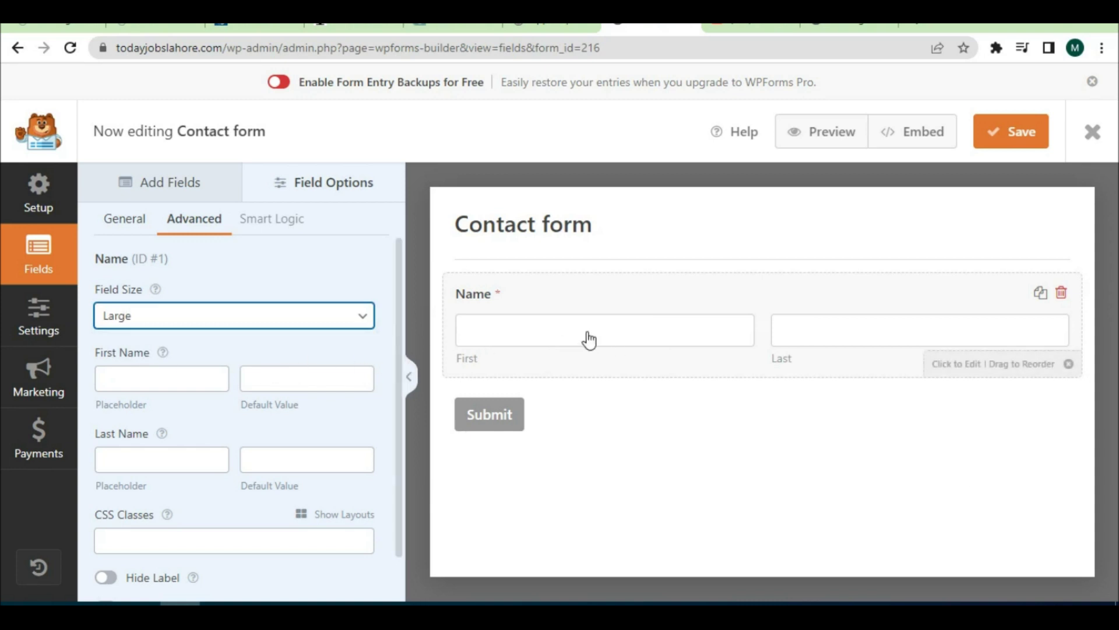
{"action": "left_click", "coordinate": [215, 320]}
{"action": "left_click", "coordinate": [179, 356]}
{"action": "left_click", "coordinate": [168, 324]}
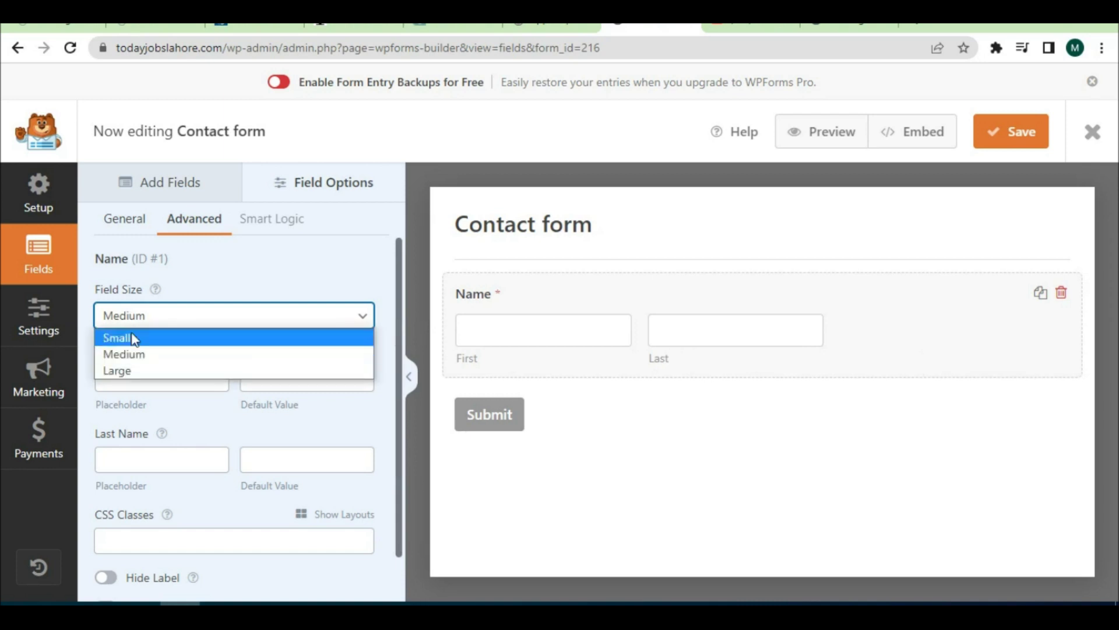
{"action": "left_click", "coordinate": [164, 336]}
{"action": "left_click", "coordinate": [160, 323]}
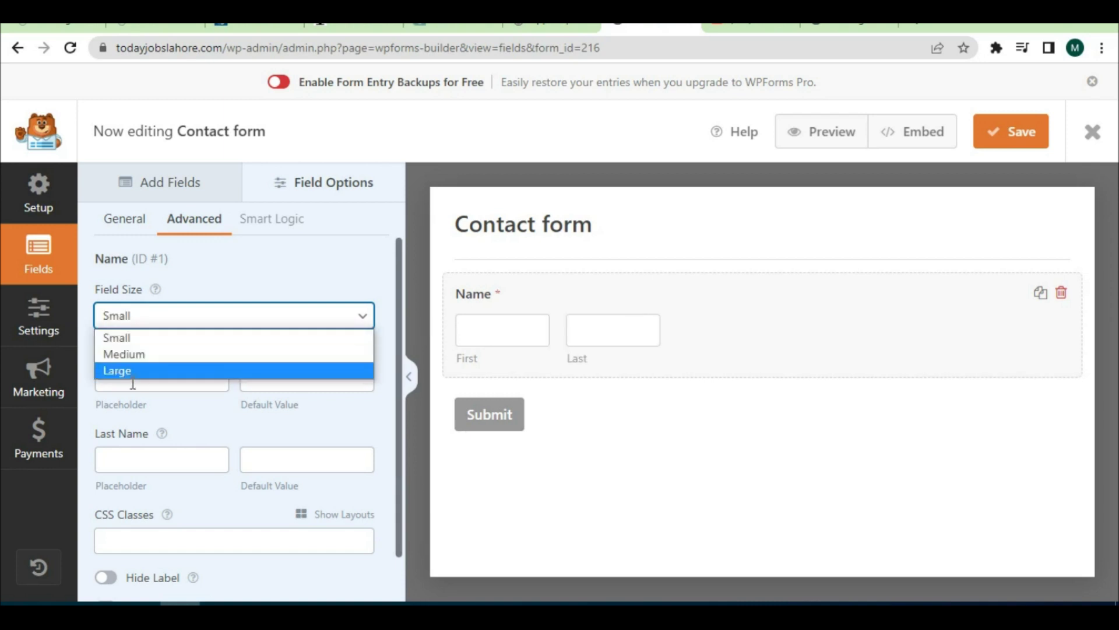
{"action": "left_click", "coordinate": [136, 354]}
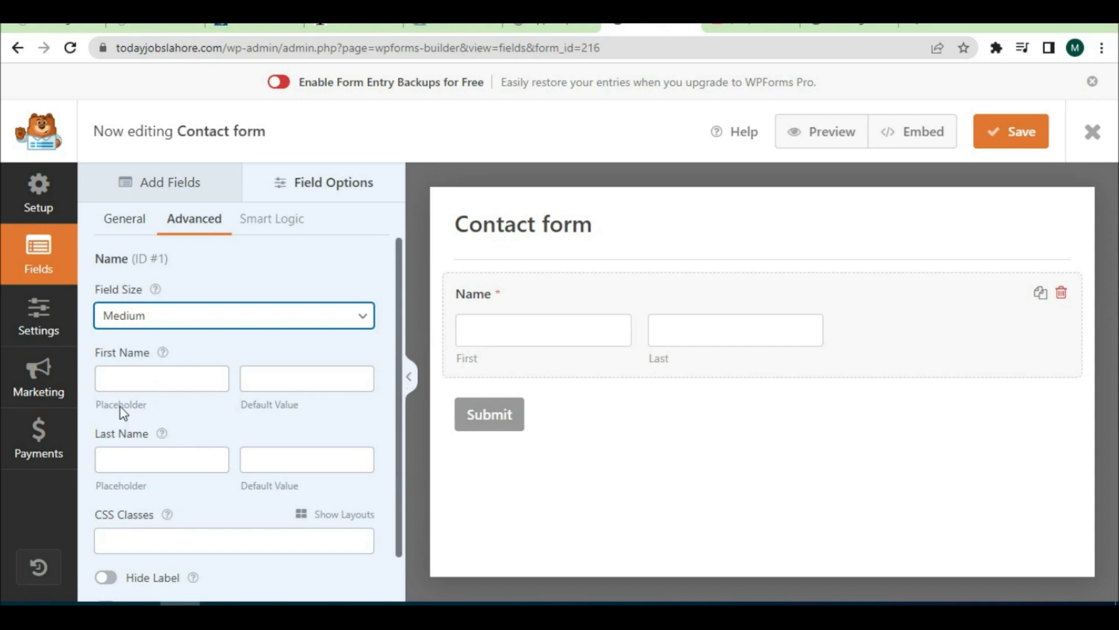
- Set the Name field's placeholders to "Enter Your First Name" and "Enter Your Last Name"
{"action": "left_click", "coordinate": [137, 384]}
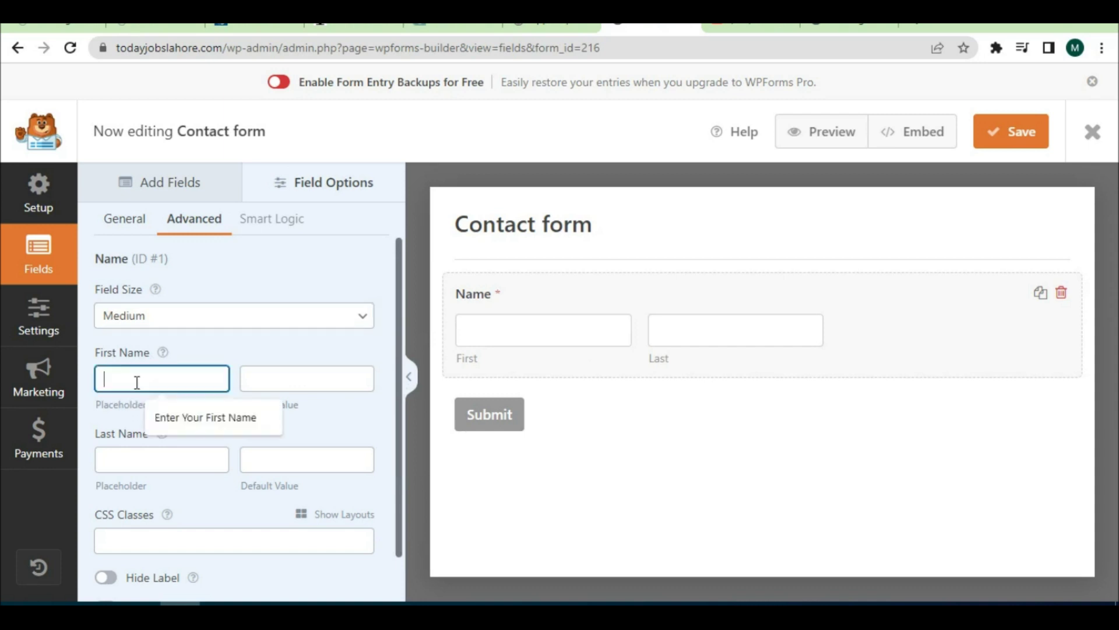
{"action": "left_click", "coordinate": [204, 421]}
{"action": "key", "text": "Tab"}
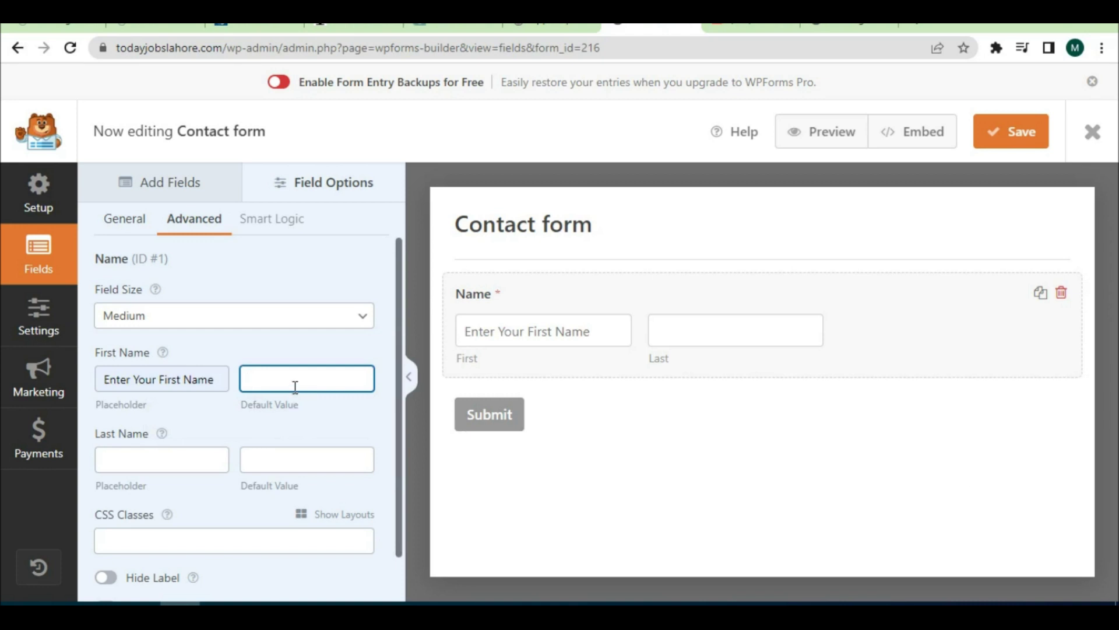
{"action": "left_click", "coordinate": [166, 469]}
{"action": "left_click", "coordinate": [176, 509]}
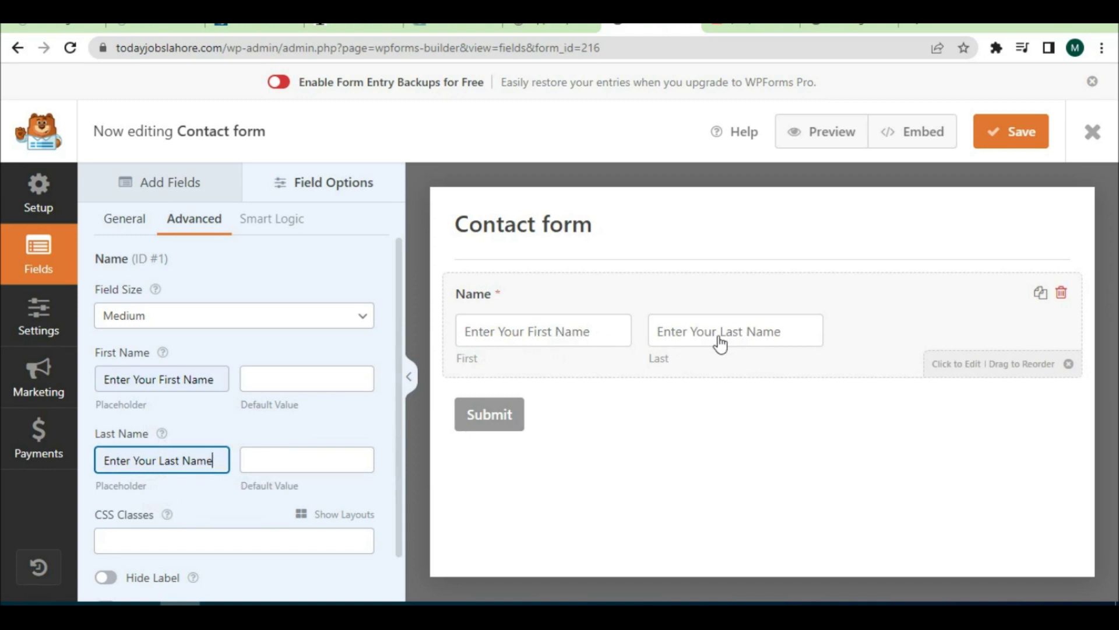
{"action": "scroll", "coordinate": [196, 434], "scroll_direction": "down", "scroll_amount": 2}
{"action": "scroll", "coordinate": [188, 432], "scroll_direction": "up", "scroll_amount": 2}
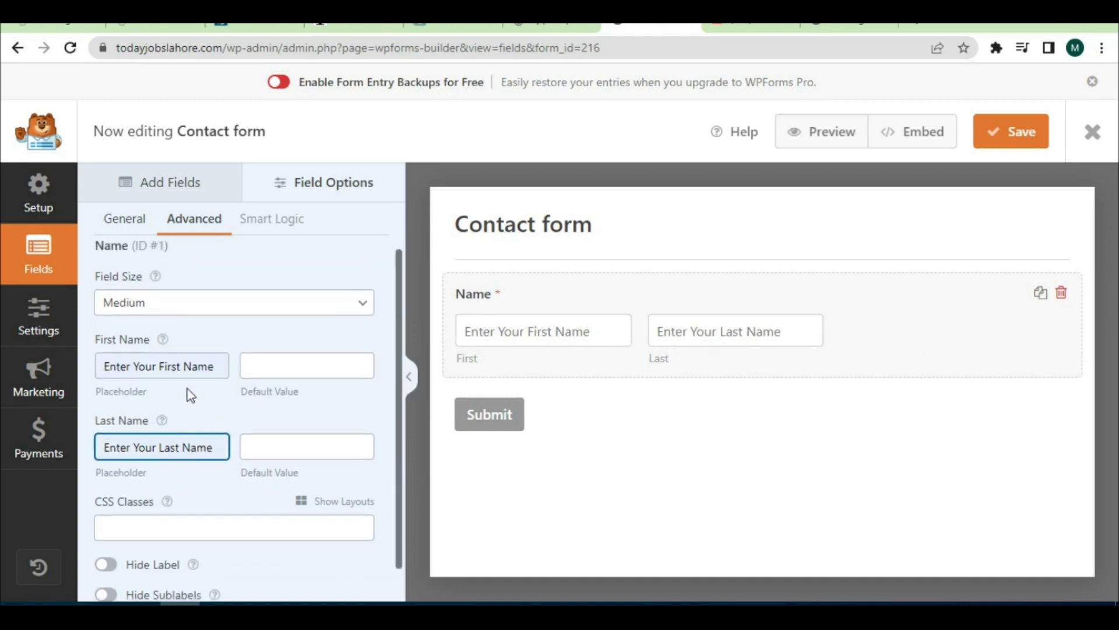
- Add a Numbers field below the Name field and change its label to "Phone Number"
{"action": "left_click", "coordinate": [121, 220]}
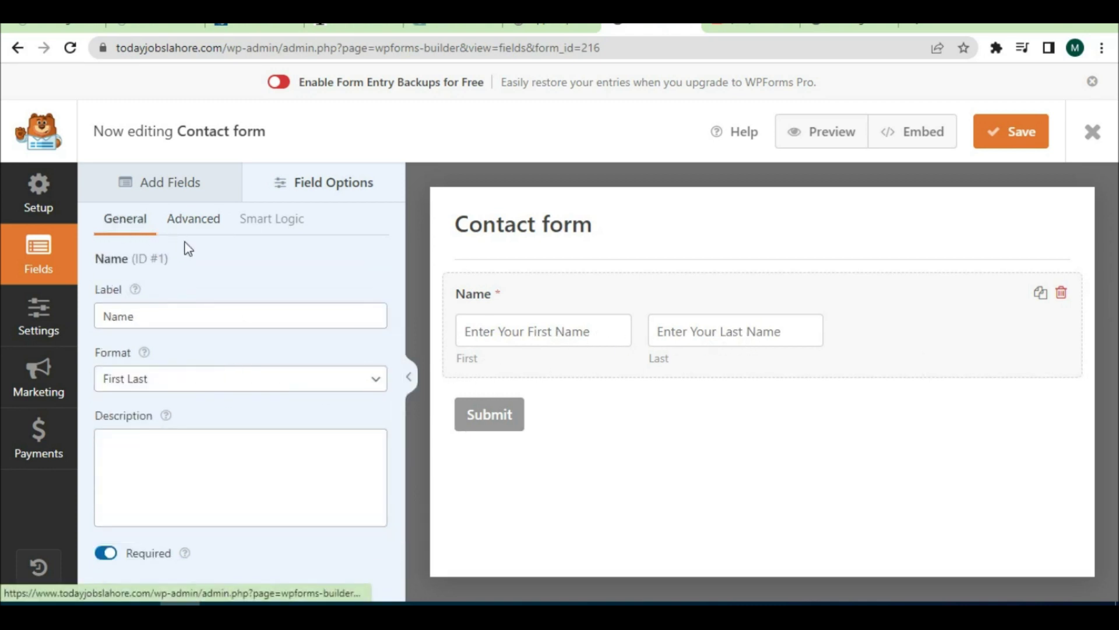
{"action": "left_click", "coordinate": [172, 184]}
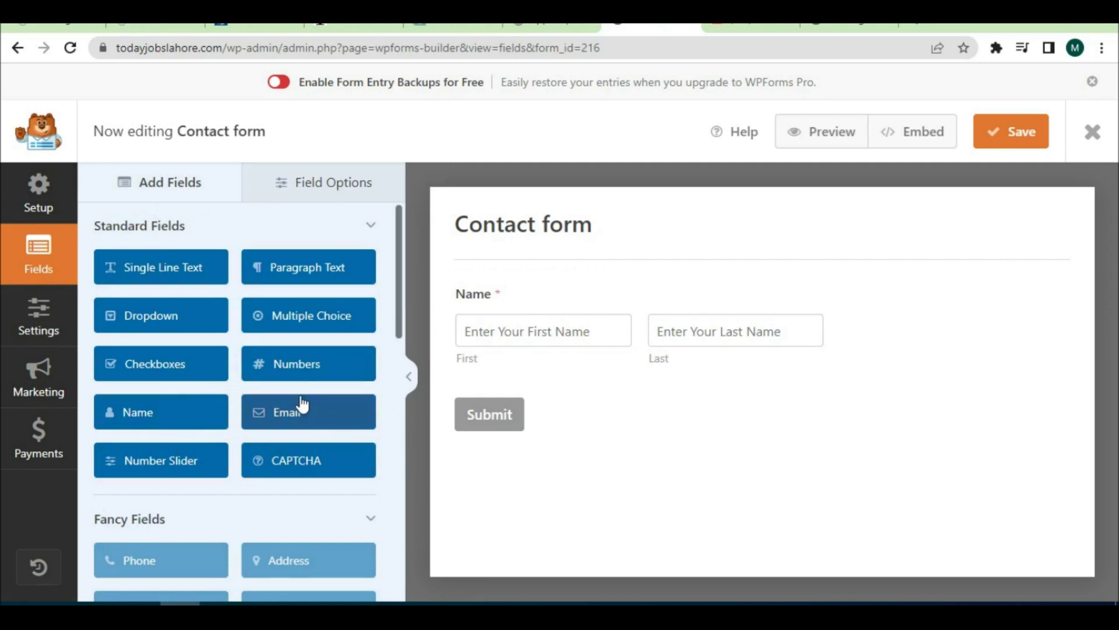
{"action": "left_click_drag", "start_coordinate": [287, 367], "coordinate": [483, 417]}
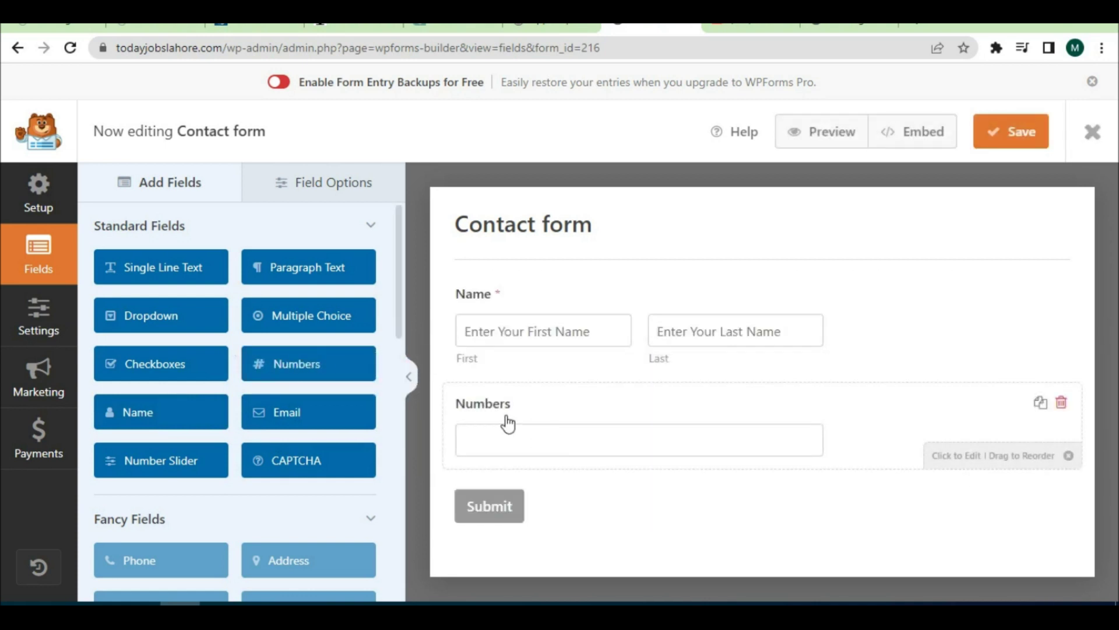
{"action": "left_click", "coordinate": [483, 407]}
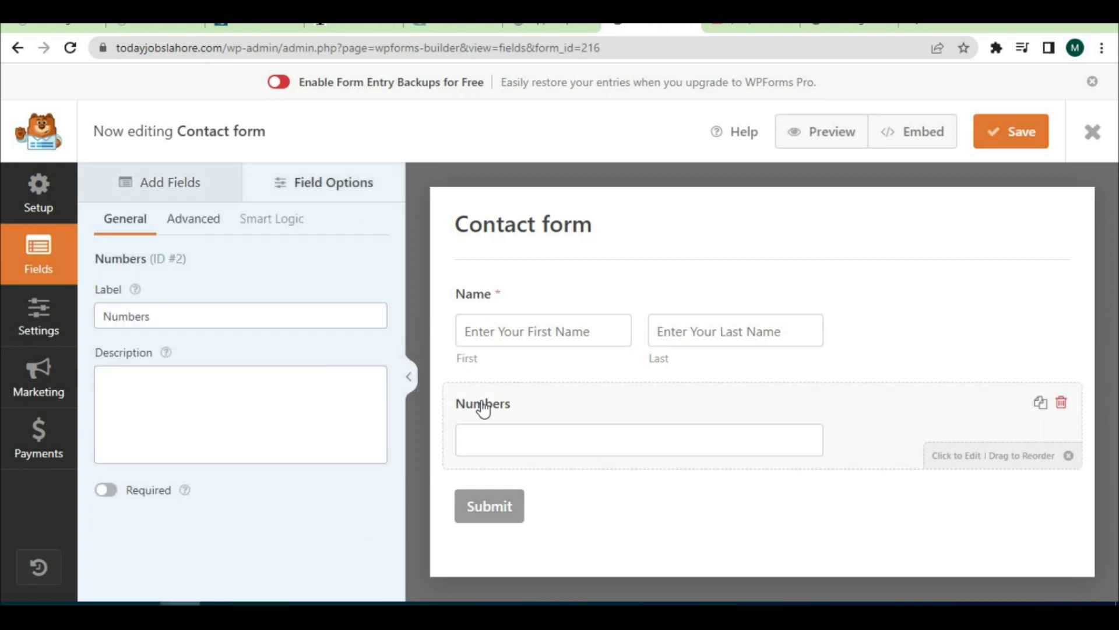
{"action": "double_click", "coordinate": [137, 326]}
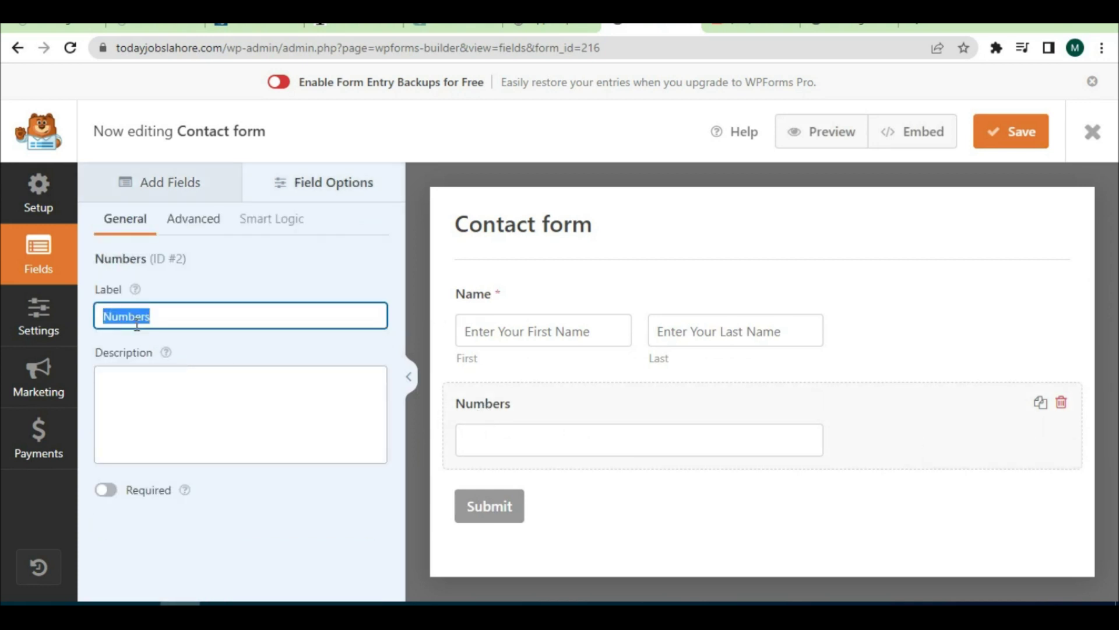
{"action": "type", "text": "Phone "}
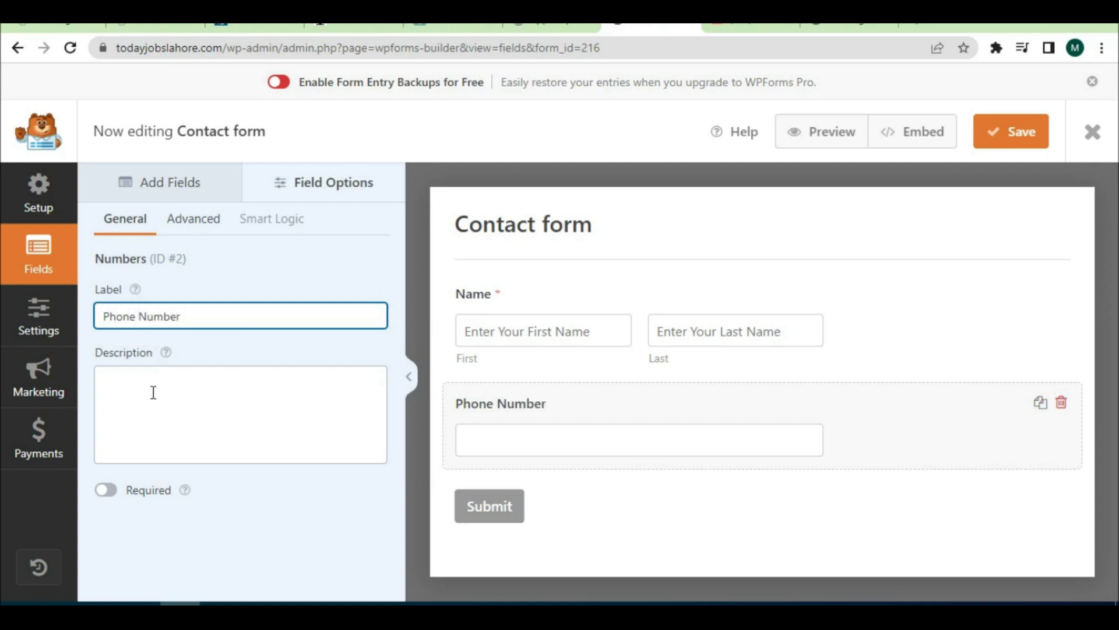
- Set the Phone Number field's placeholder to "Enter Your Phone Number" and try hiding the field's label
{"action": "type", "text": "Number"}
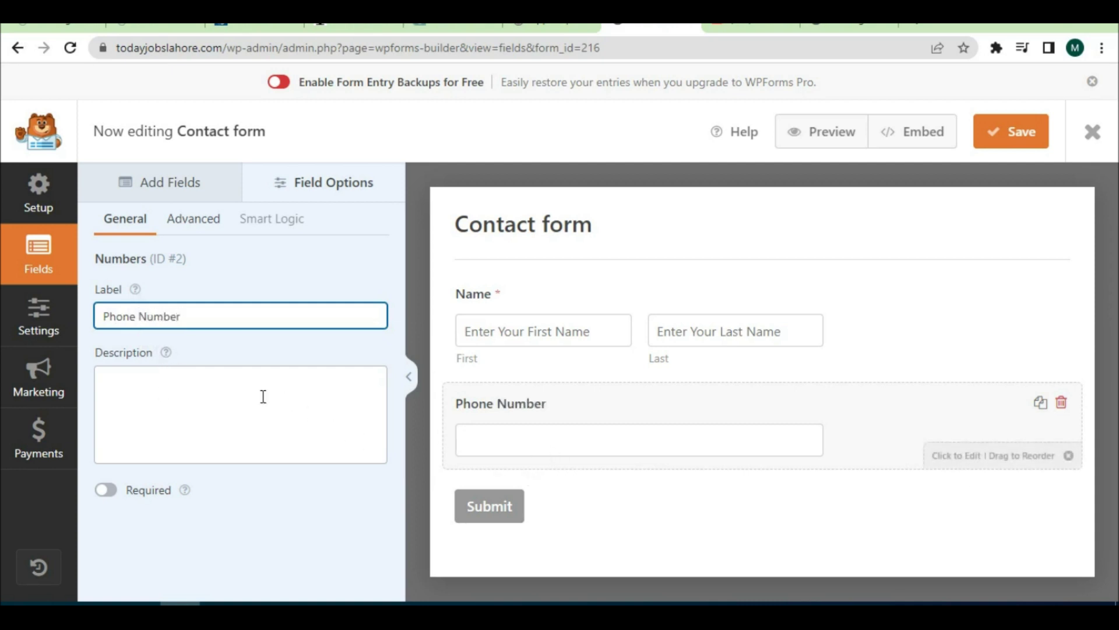
{"action": "left_click", "coordinate": [189, 228]}
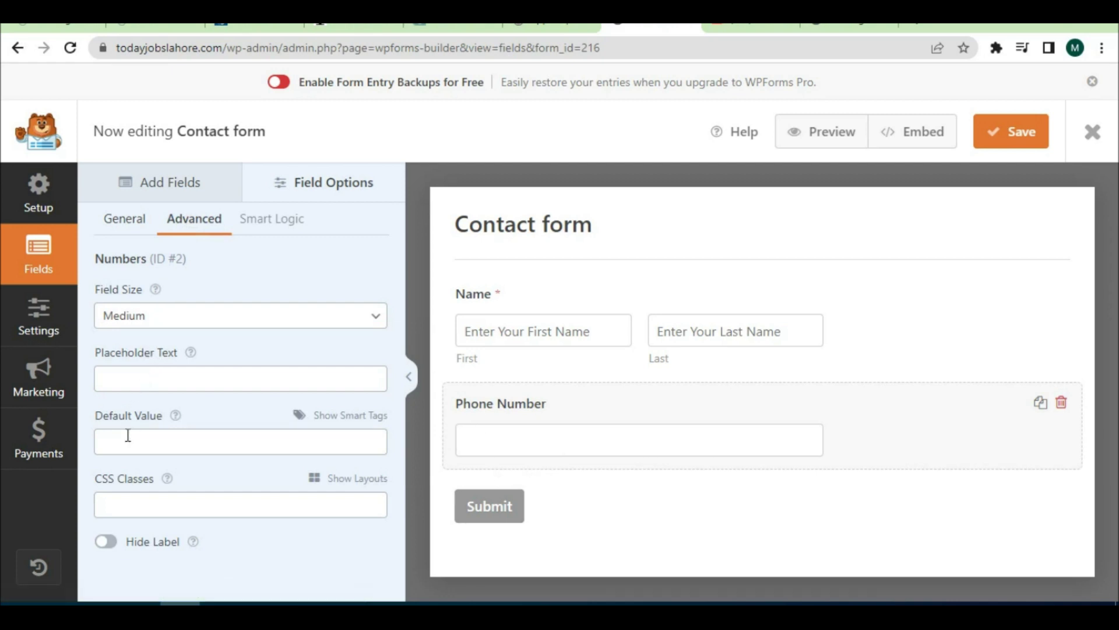
{"action": "left_click", "coordinate": [145, 380]}
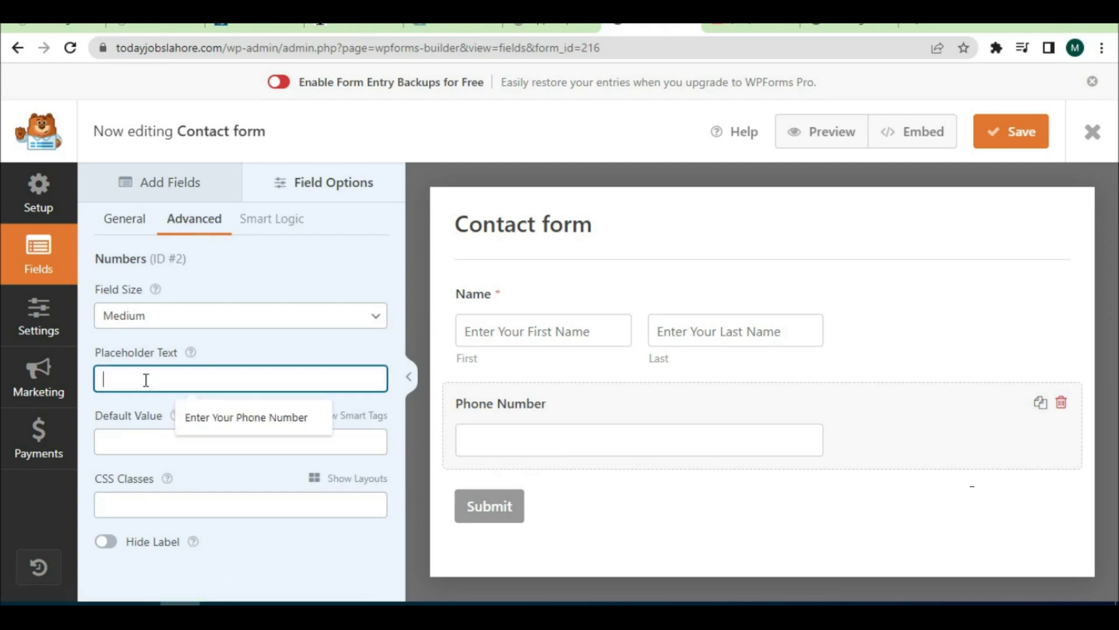
{"action": "left_click", "coordinate": [223, 421]}
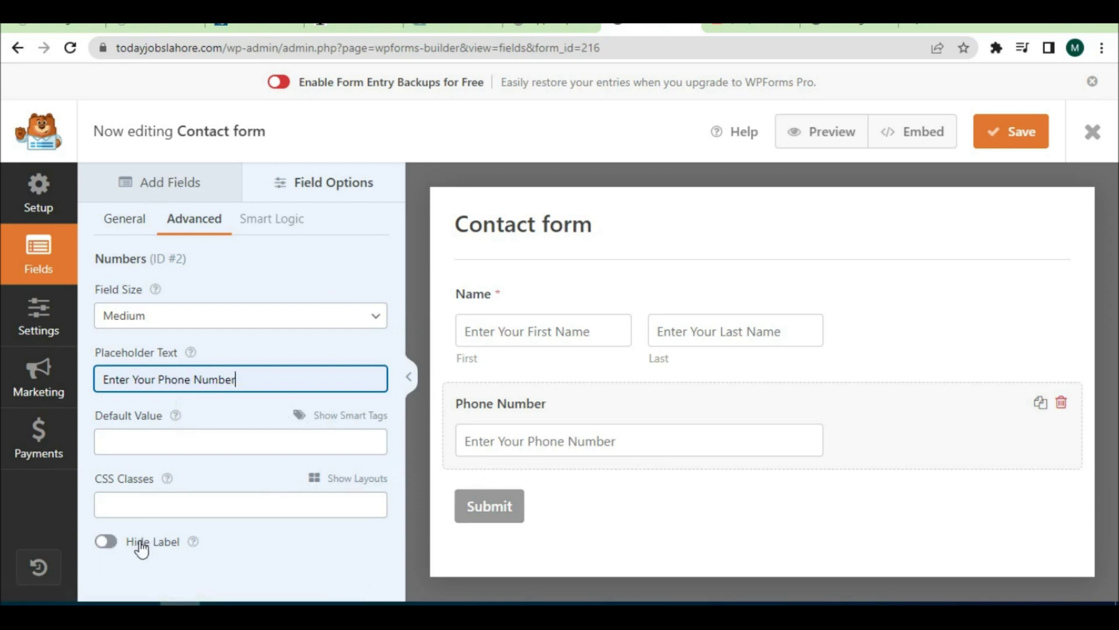
{"action": "left_click", "coordinate": [109, 543]}
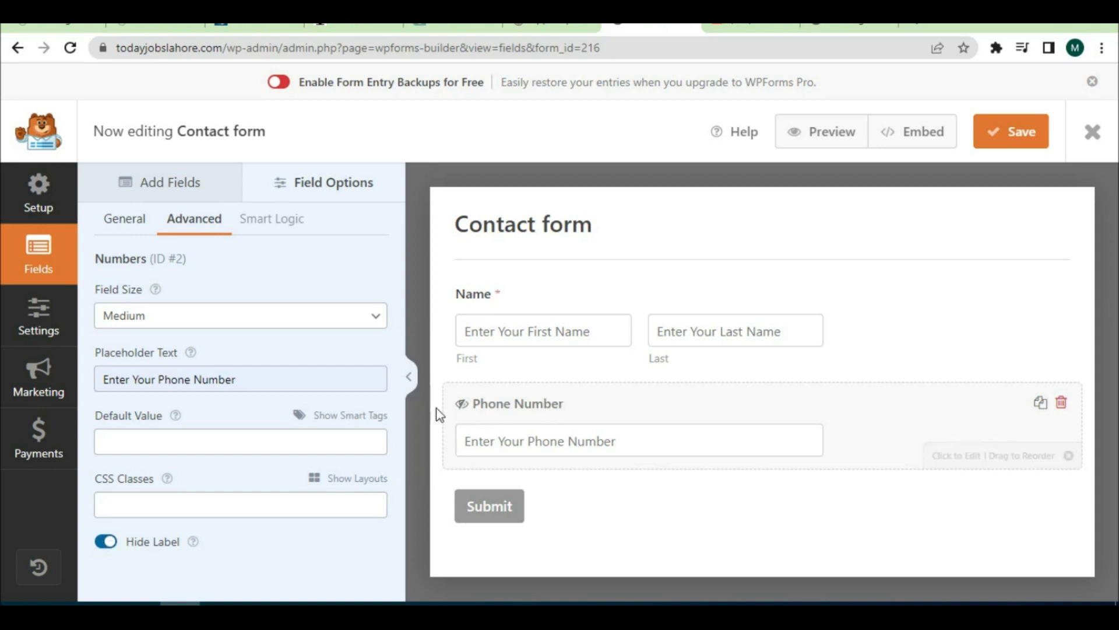
{"action": "left_click", "coordinate": [107, 545]}
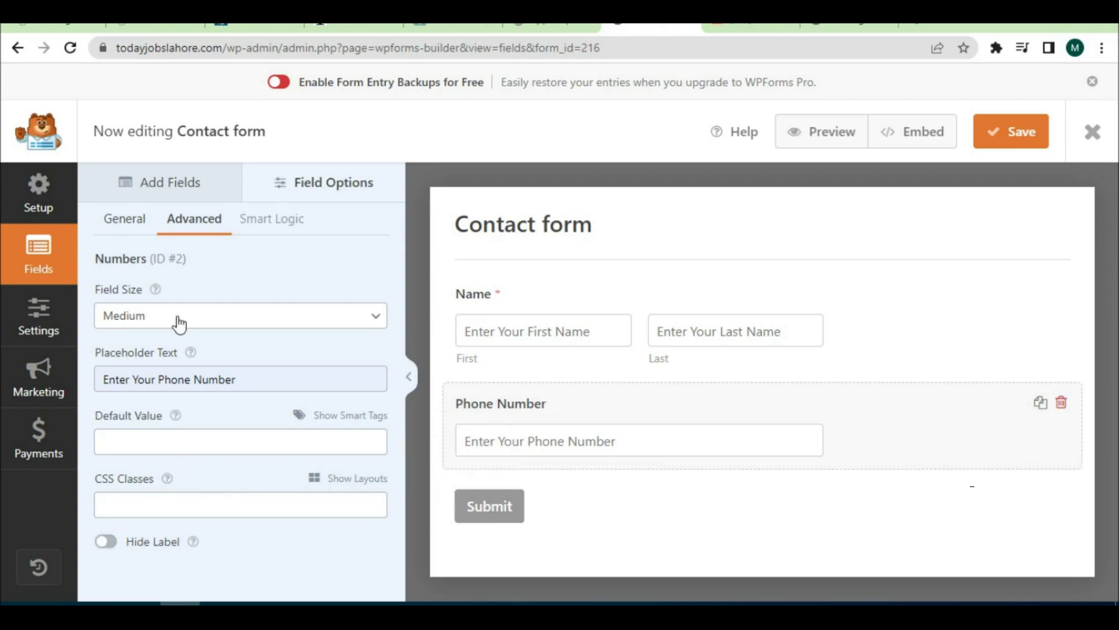
- Add an Email field below Phone Number and set its placeholder to a sample e-mail address
{"action": "left_click", "coordinate": [168, 187]}
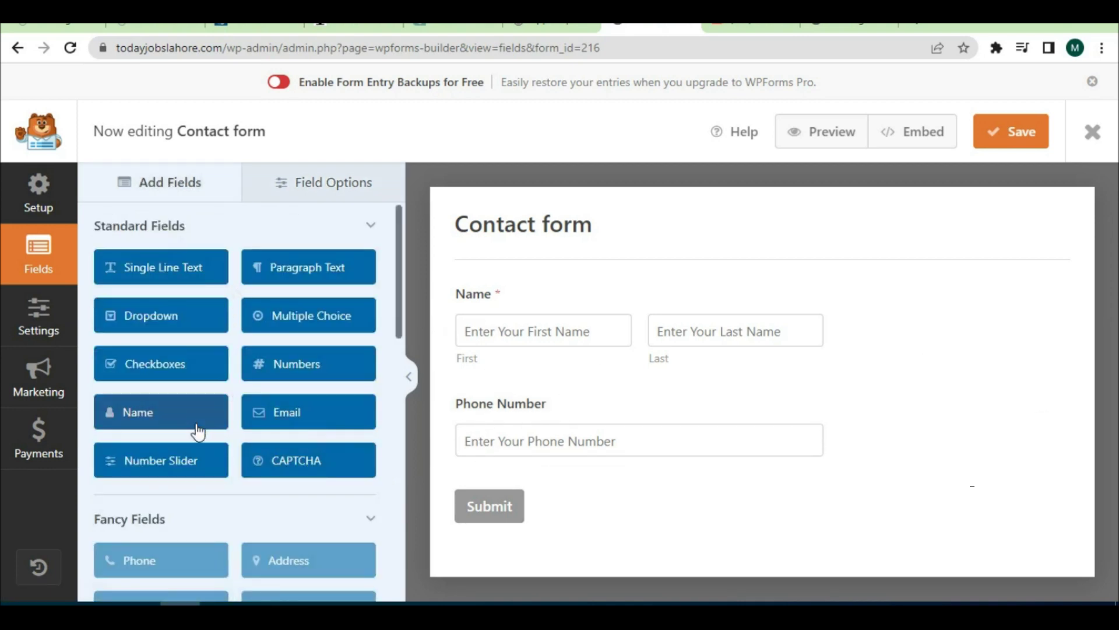
{"action": "left_click_drag", "start_coordinate": [281, 421], "coordinate": [486, 492]}
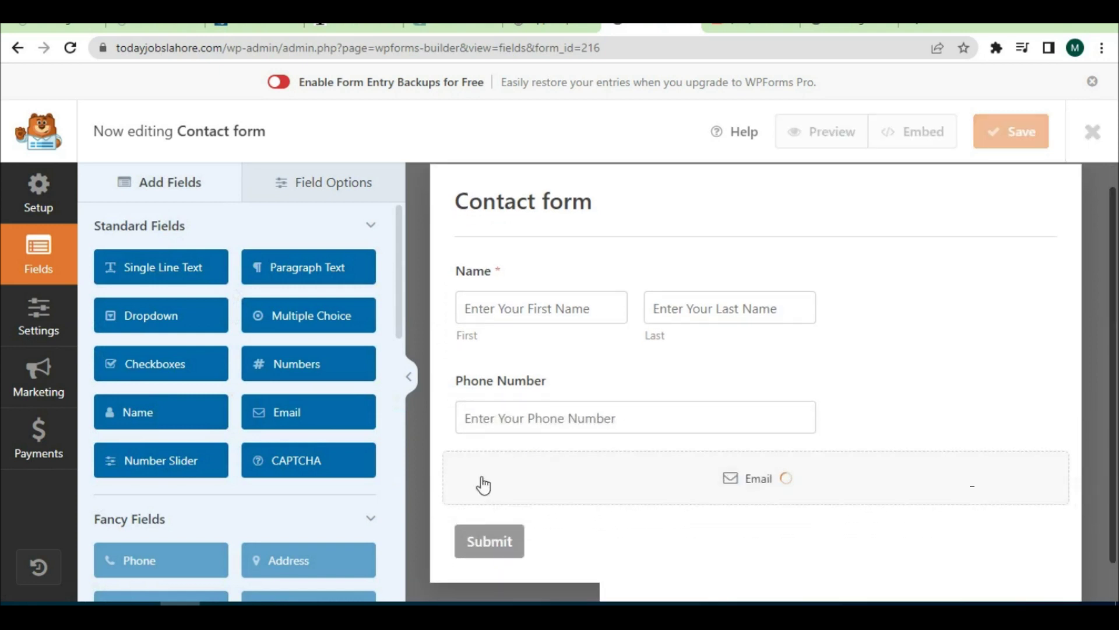
{"action": "left_click", "coordinate": [490, 489]}
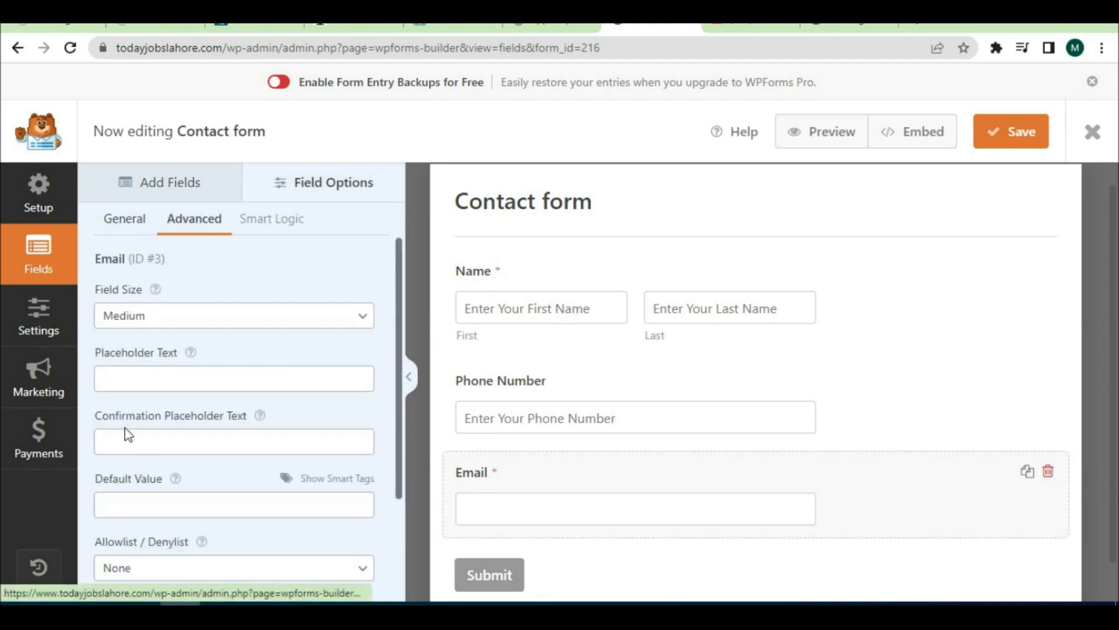
{"action": "left_click", "coordinate": [137, 373]}
{"action": "left_click", "coordinate": [203, 416]}
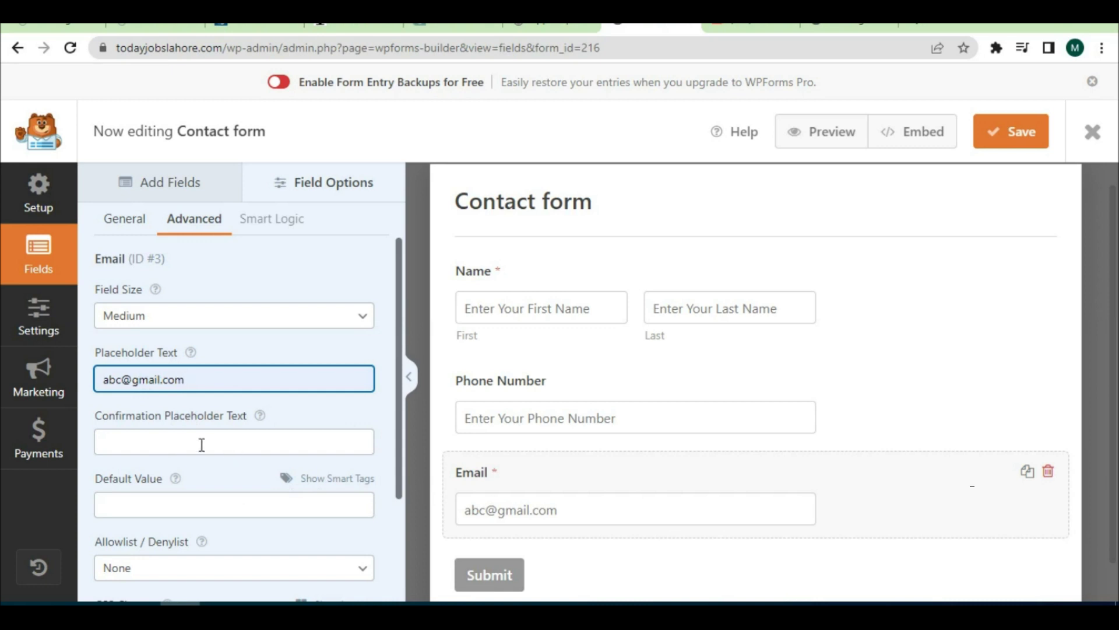
- Try hiding the Email field's label and show the label again
{"action": "scroll", "coordinate": [196, 467], "scroll_direction": "down", "scroll_amount": 2}
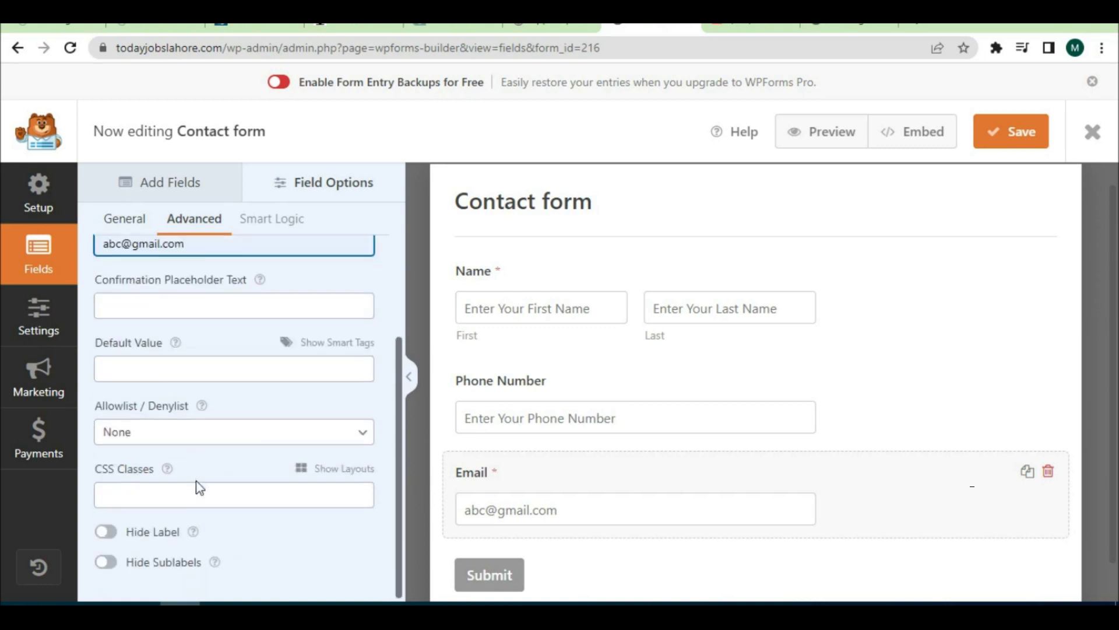
{"action": "left_click", "coordinate": [114, 537]}
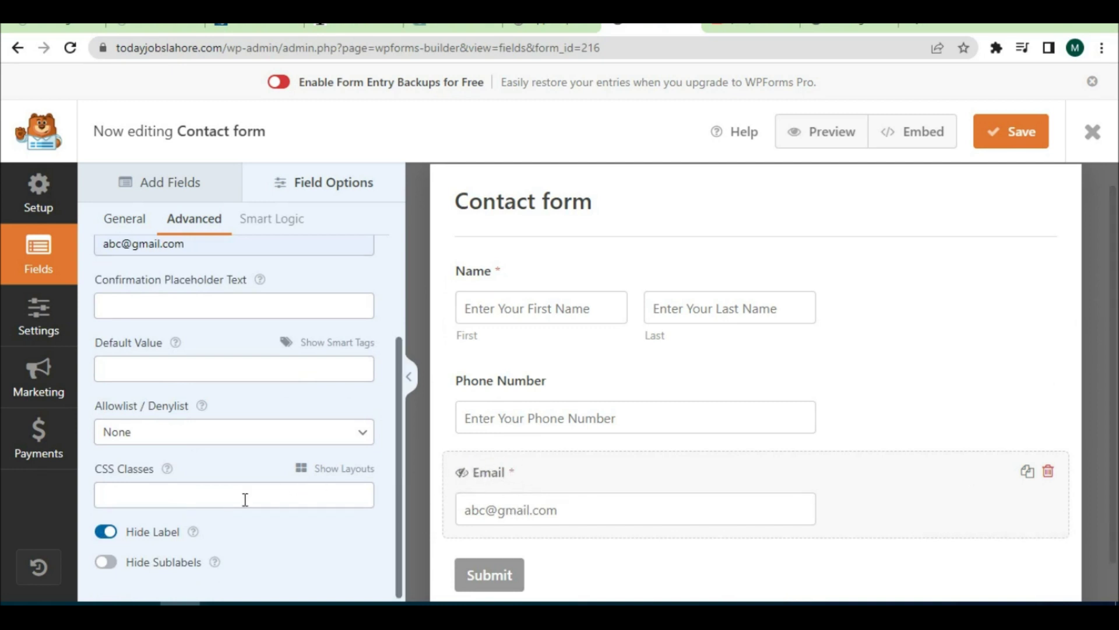
{"action": "left_click", "coordinate": [106, 532]}
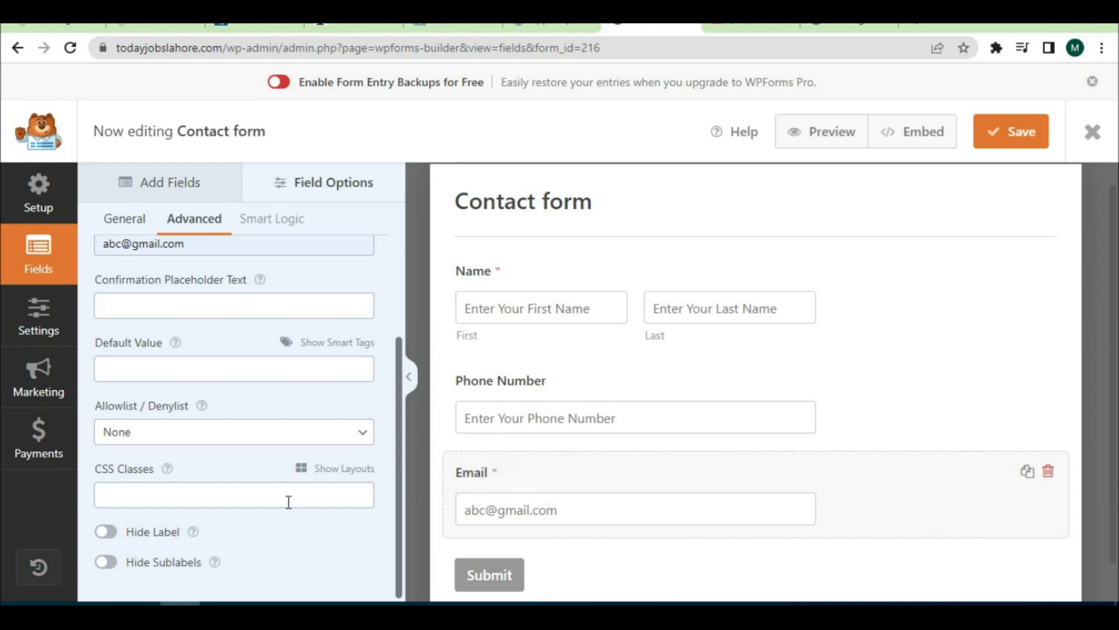
{"action": "scroll", "coordinate": [286, 408], "scroll_direction": "up", "scroll_amount": 3}
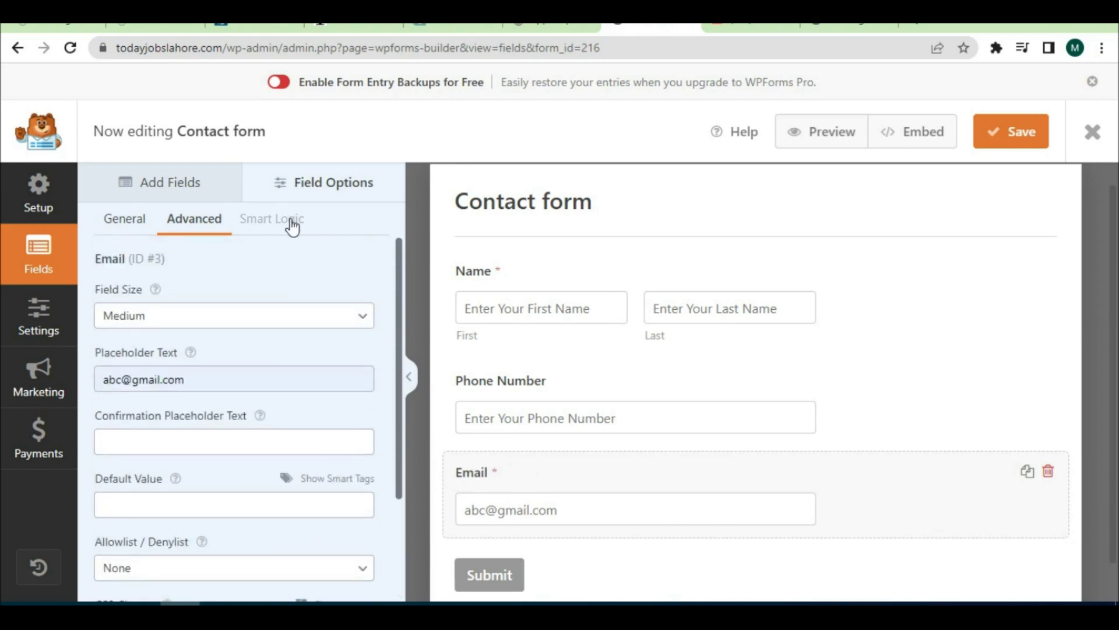
- Add a Numbers field below the Email field and change its label to "Adress"
{"action": "left_click", "coordinate": [148, 184]}
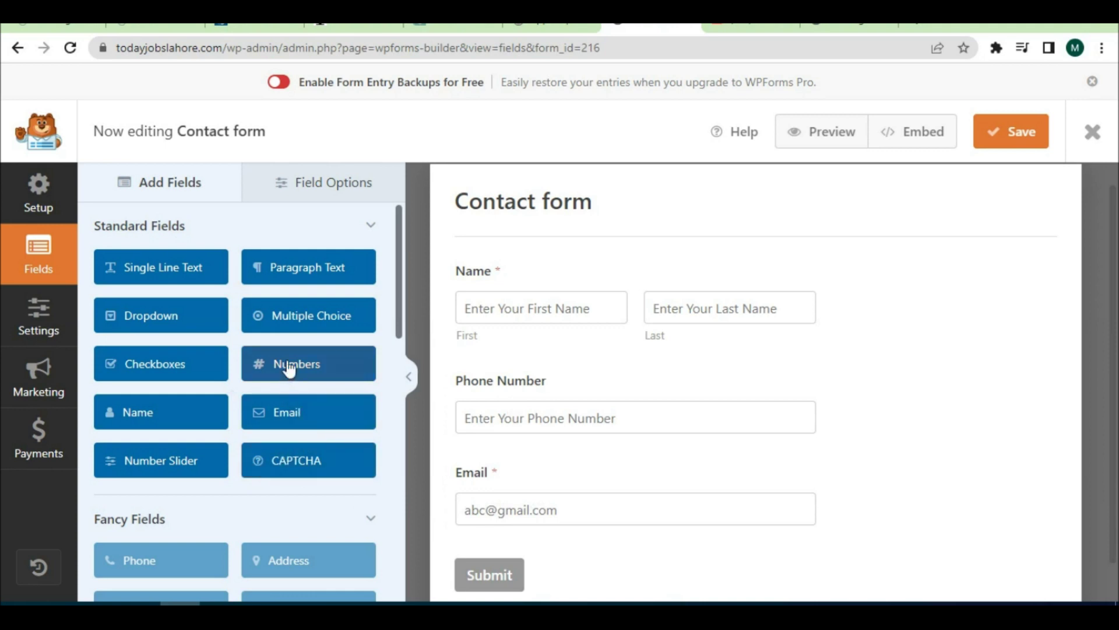
{"action": "left_click_drag", "start_coordinate": [289, 371], "coordinate": [502, 487]}
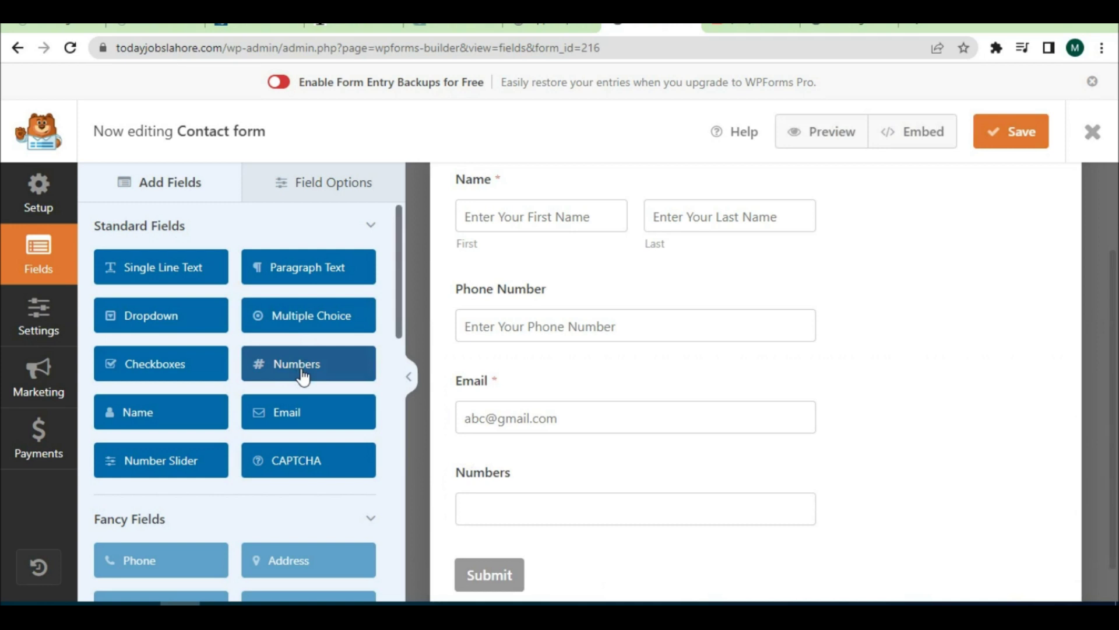
{"action": "left_click", "coordinate": [520, 515]}
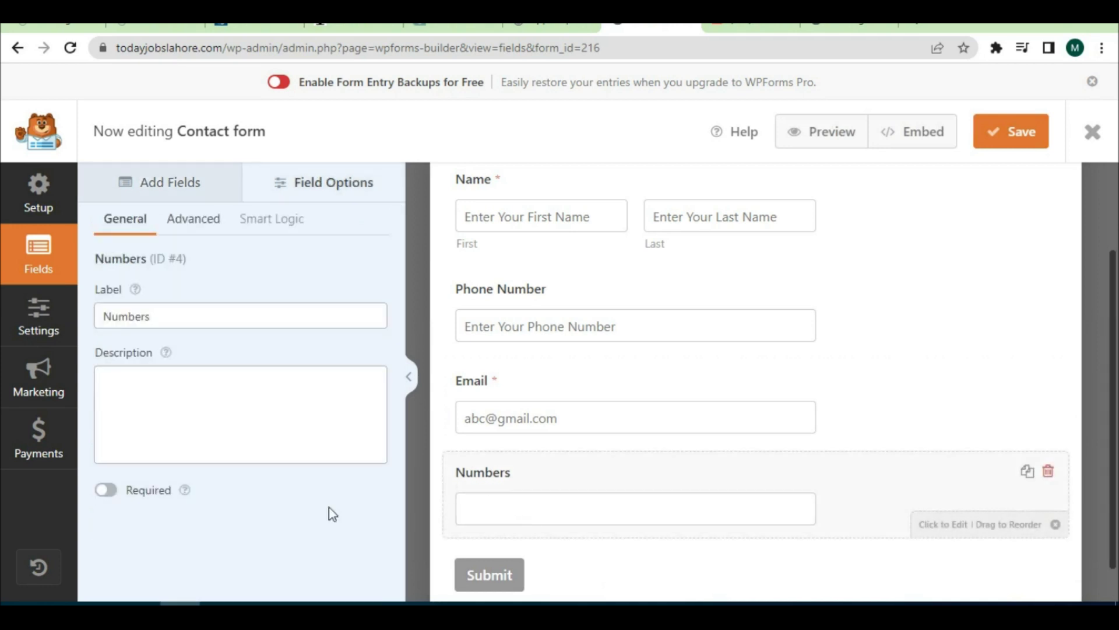
{"action": "left_click", "coordinate": [183, 222]}
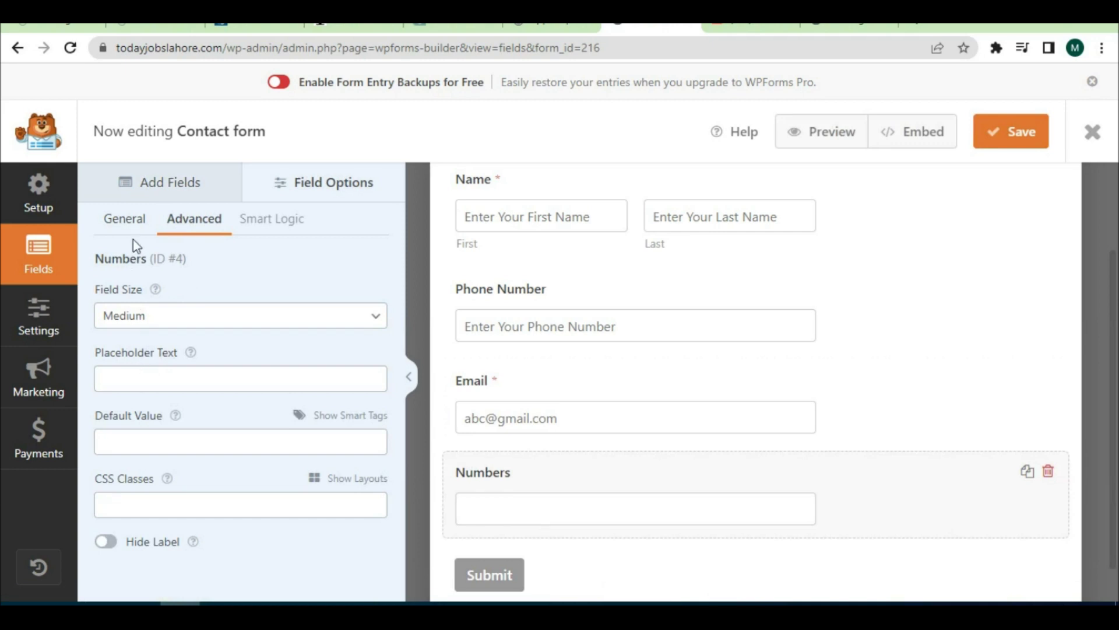
{"action": "left_click", "coordinate": [125, 219]}
{"action": "double_click", "coordinate": [135, 316]}
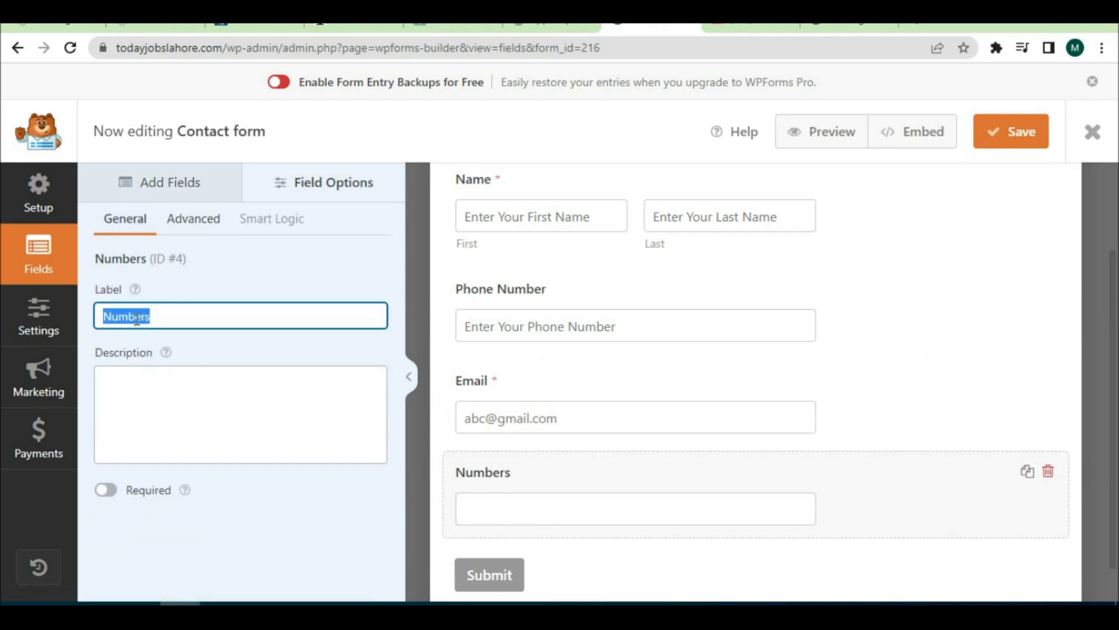
{"action": "type", "text": "Ad"}
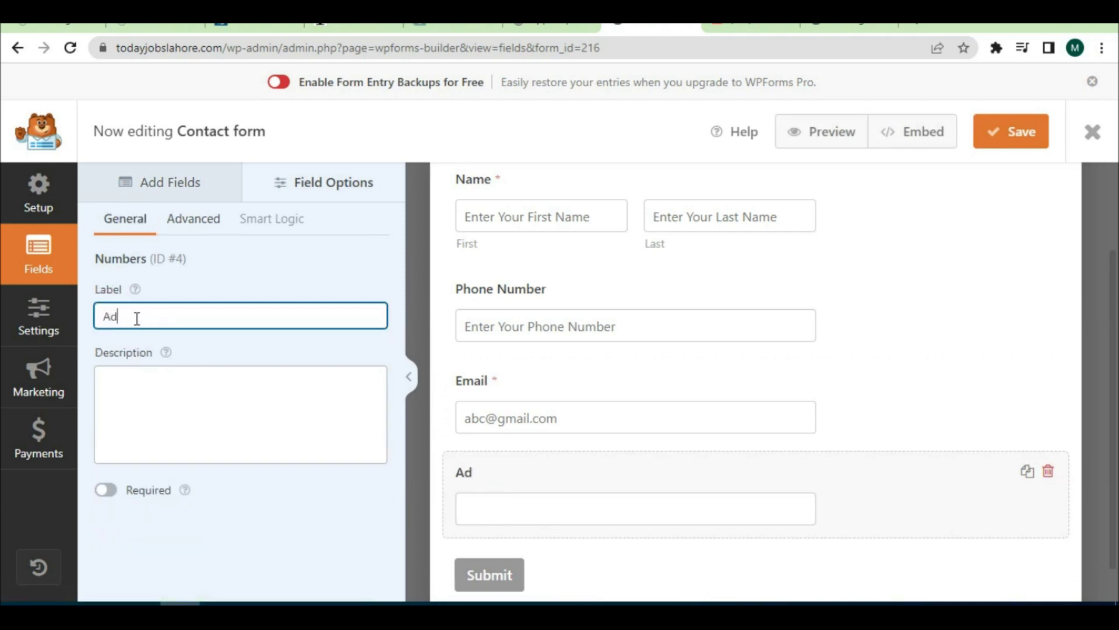
{"action": "type", "text": "ress"}
- Set the Adress field's placeholder to "Enter Your Adress"
{"action": "left_click", "coordinate": [193, 219]}
{"action": "left_click", "coordinate": [146, 367]}
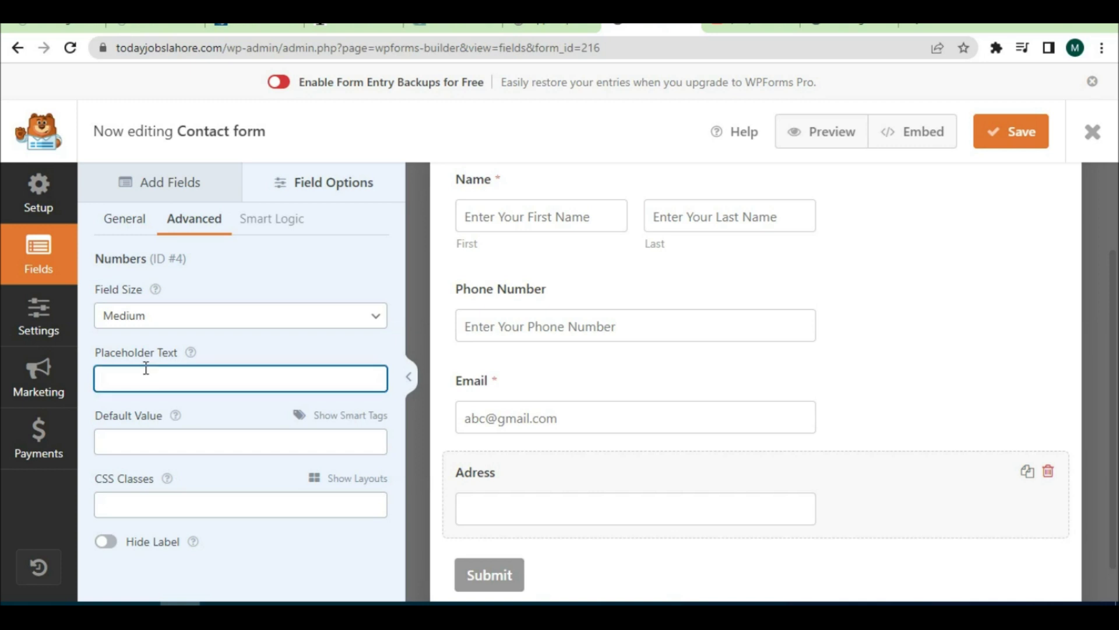
{"action": "type", "text": "Enter Yur"}
{"action": "key", "text": "BackSpace"}
{"action": "key", "text": "BackSpace"}
{"action": "key", "text": "BackSpace"}
{"action": "type", "text": "our E"}
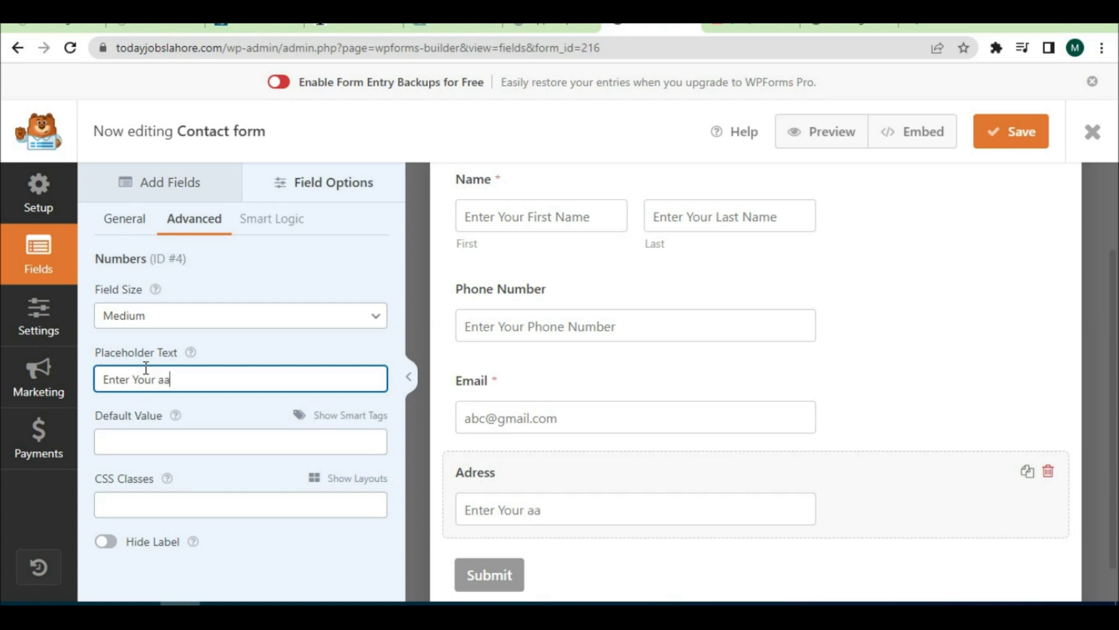
{"action": "type", "text": "Adres"}
{"action": "key", "text": "BackSpace"}
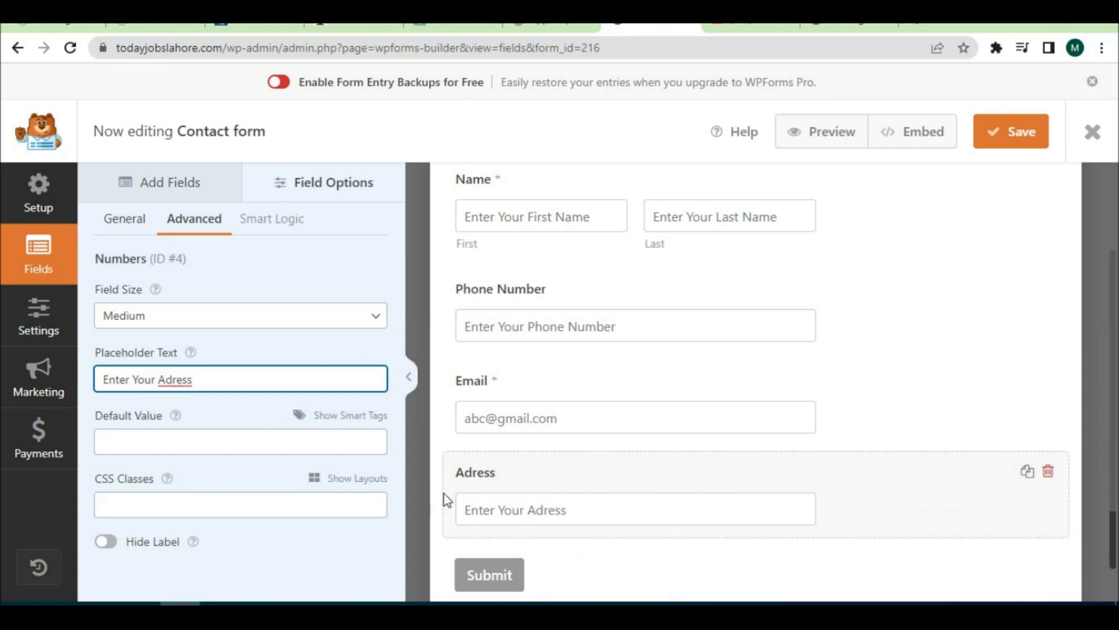
- Add a Paragraph Text field below the Adress field and change its label to "Message"
{"action": "left_click", "coordinate": [141, 178]}
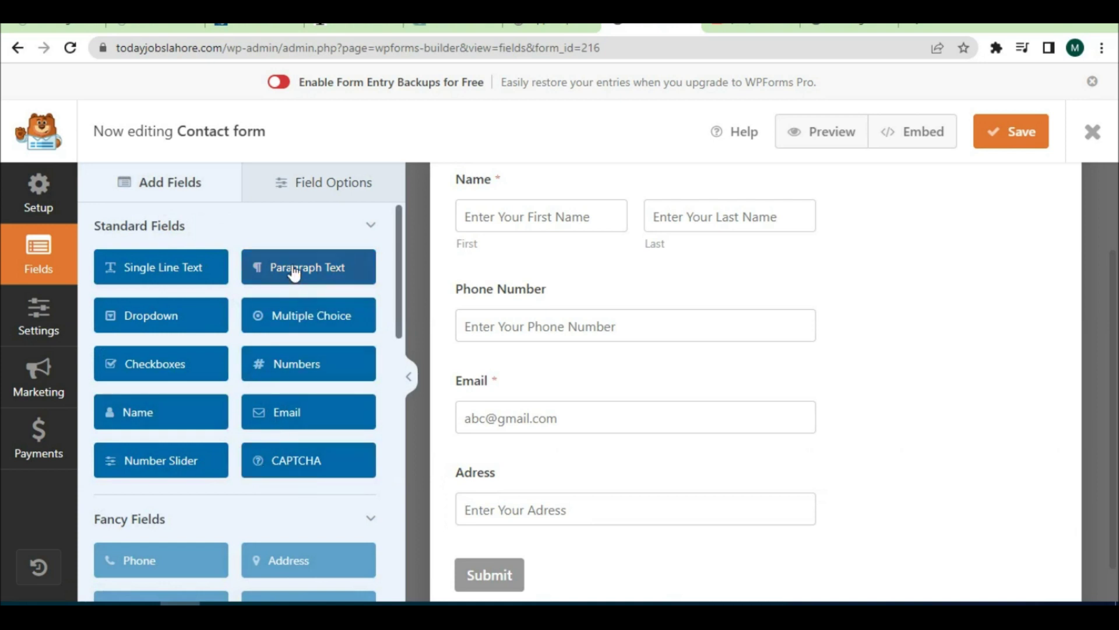
{"action": "left_click_drag", "start_coordinate": [301, 271], "coordinate": [505, 477]}
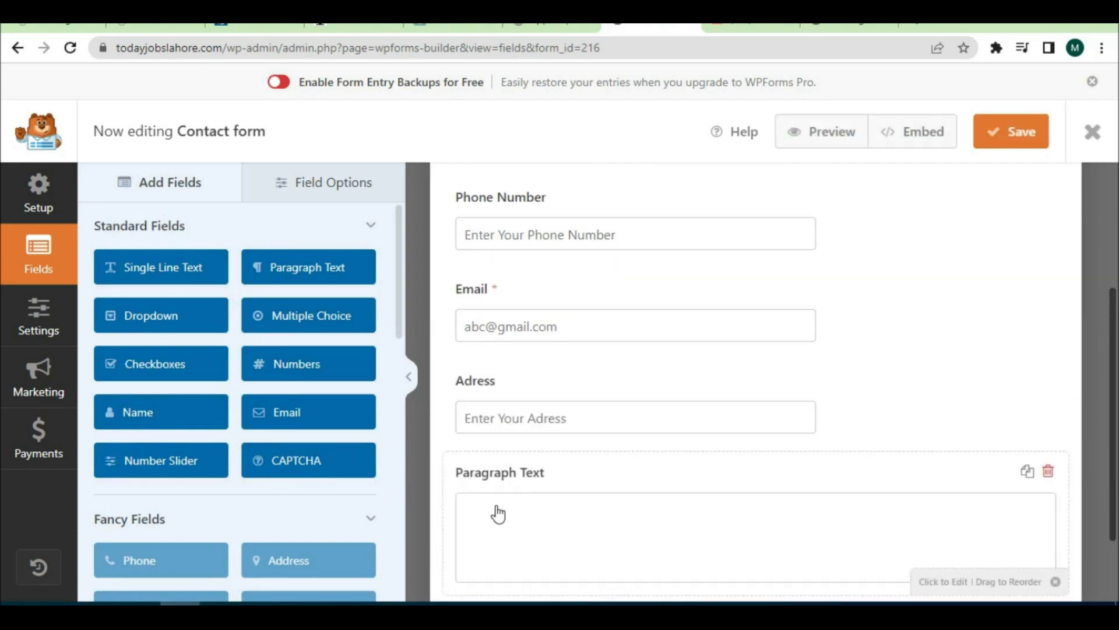
{"action": "left_click", "coordinate": [495, 490]}
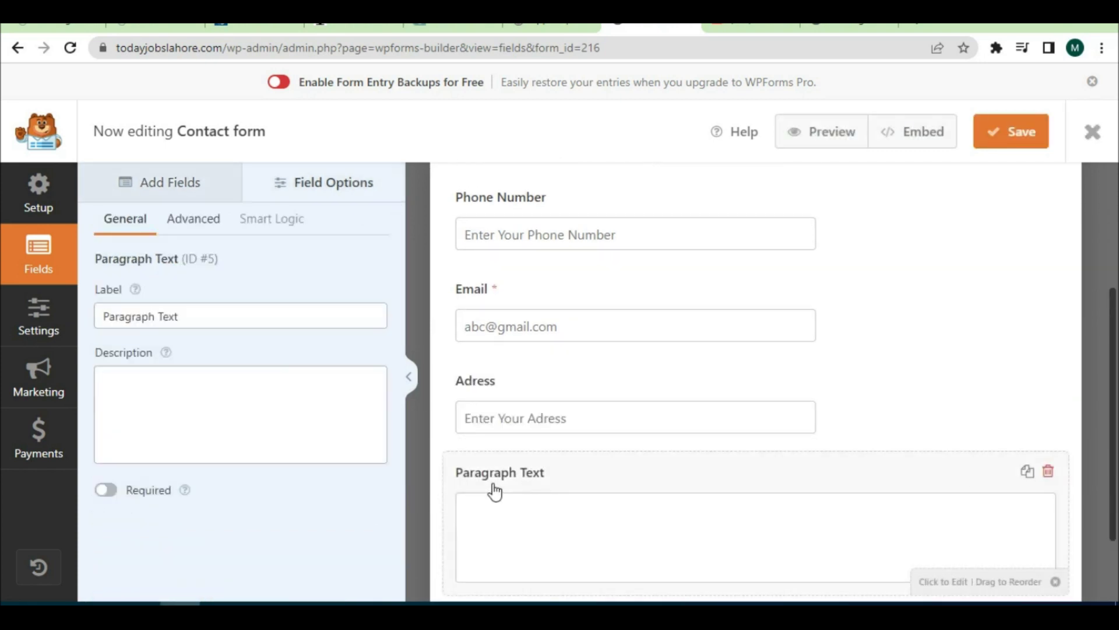
{"action": "triple_click", "coordinate": [150, 318]}
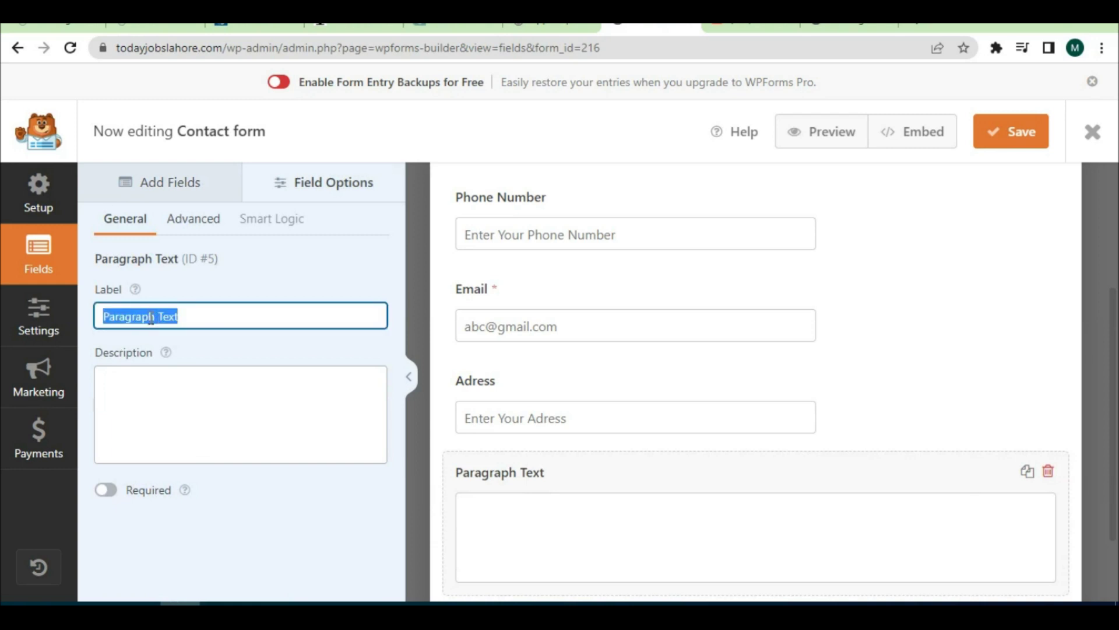
{"action": "type", "text": "Message"}
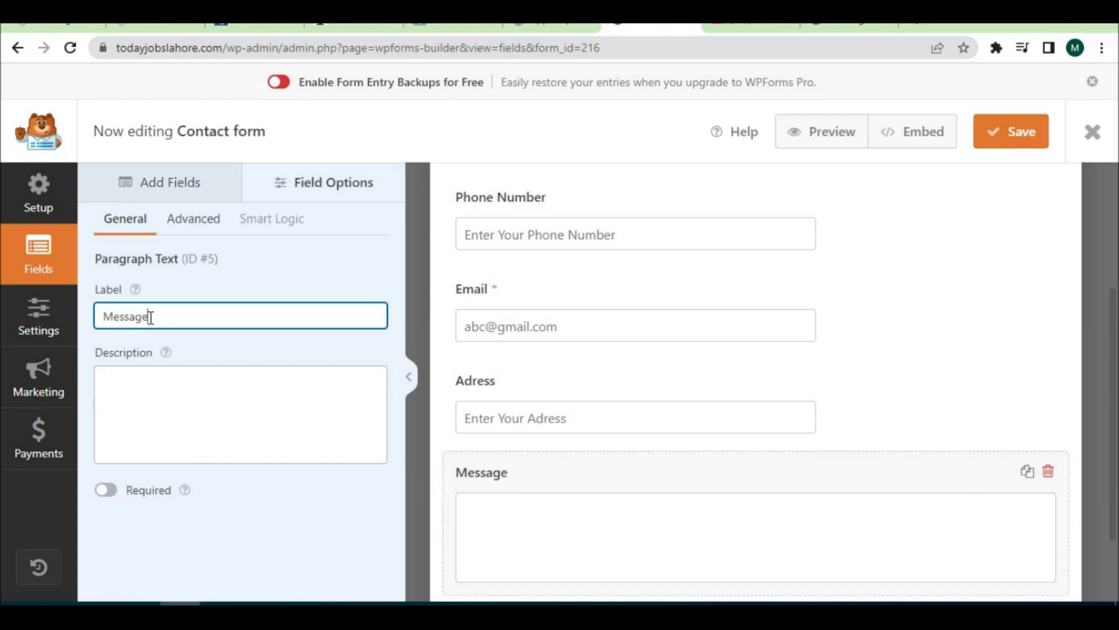
{"action": "left_click", "coordinate": [209, 390]}
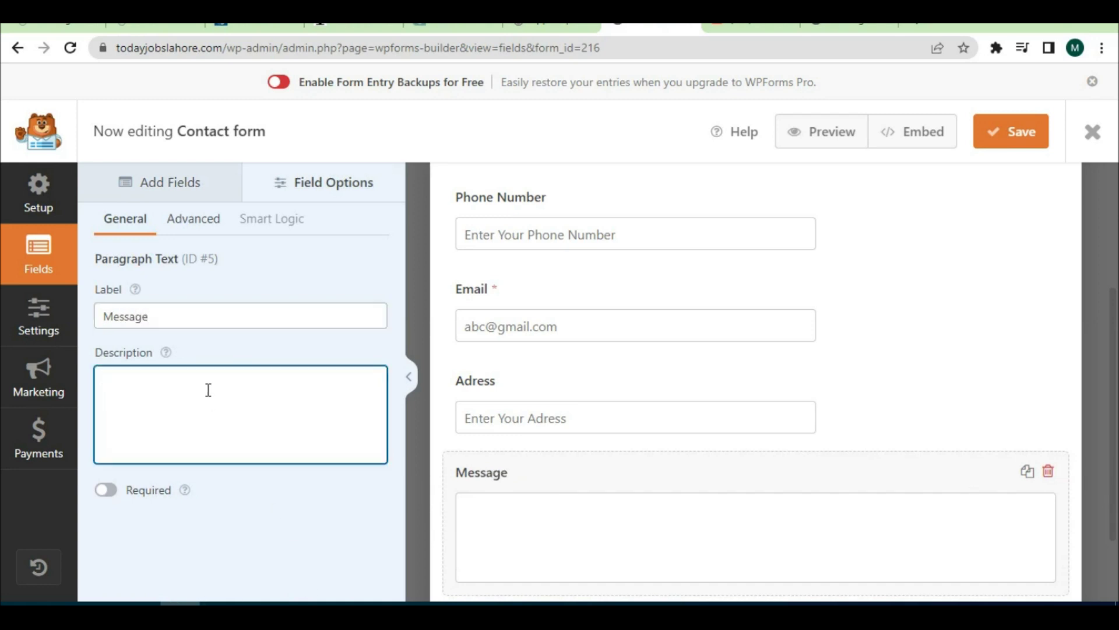
- Set the Message field's placeholder to "Write your Message" and review the whole form
{"action": "left_click", "coordinate": [193, 224]}
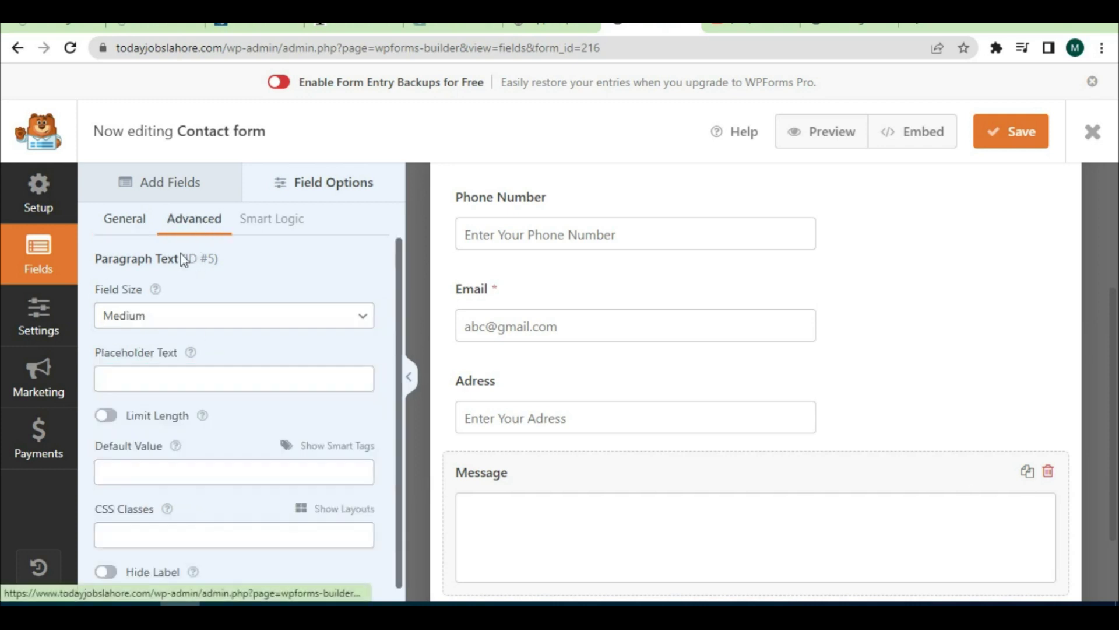
{"action": "left_click", "coordinate": [139, 386]}
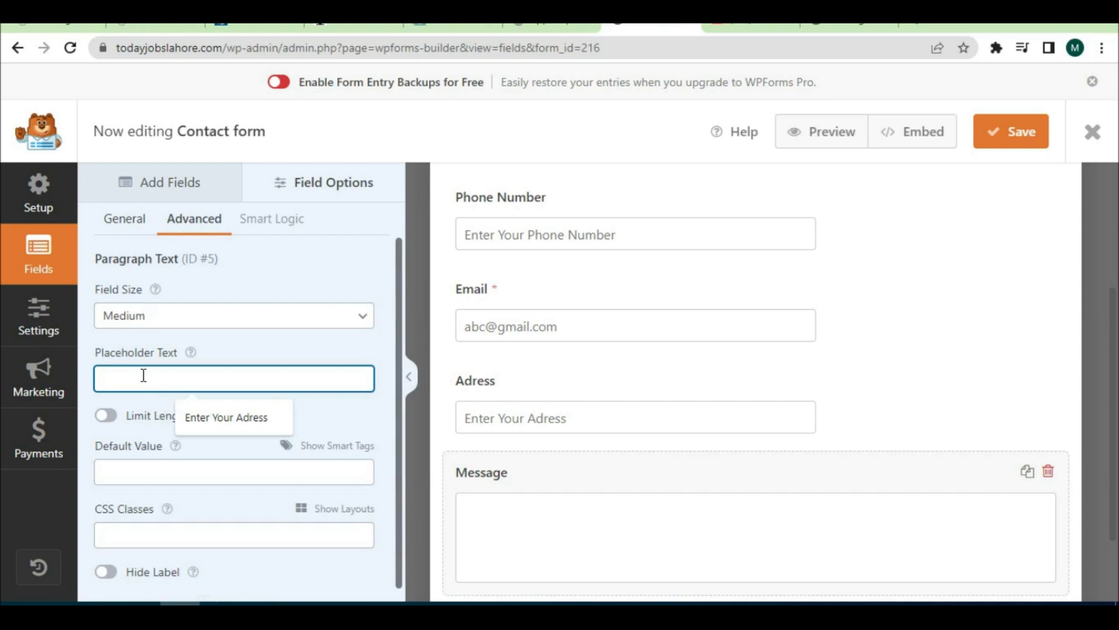
{"action": "type", "text": "Enter"}
{"action": "key", "text": "BackSpace"}
{"action": "key", "text": "BackSpace"}
{"action": "type", "text": "wR"}
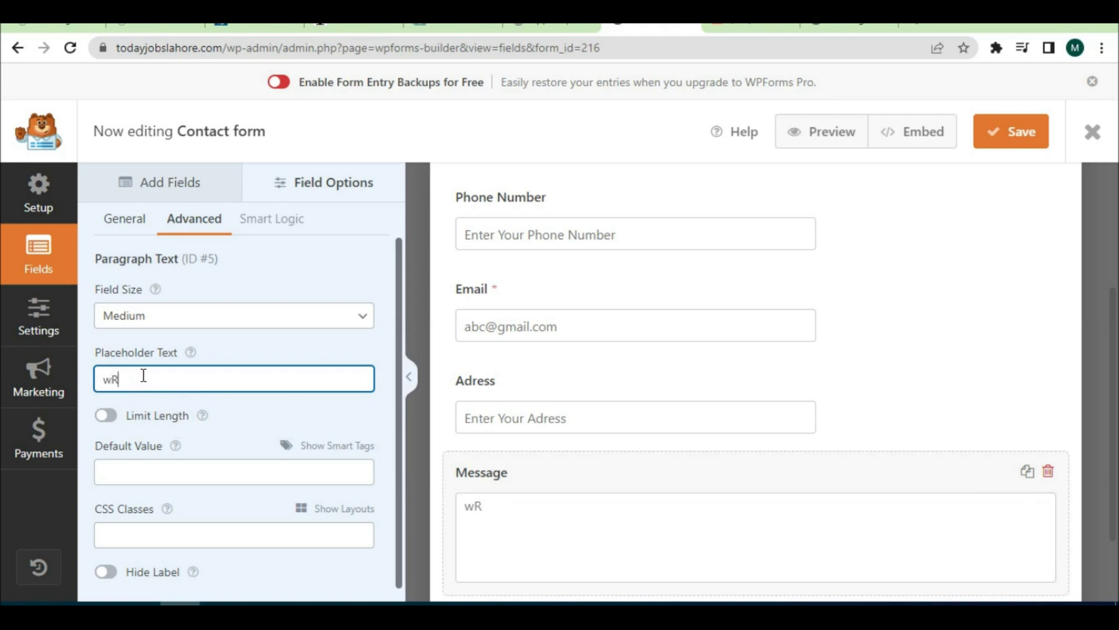
{"action": "key", "text": "BackSpace"}
{"action": "type", "text": "Write your Message"}
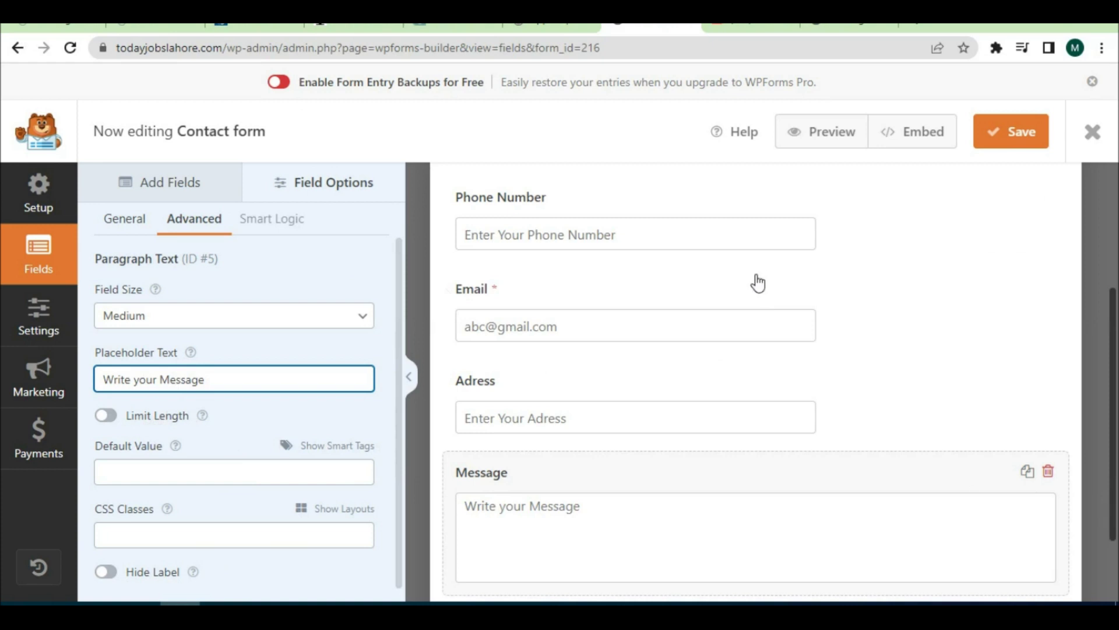
{"action": "scroll", "coordinate": [644, 417], "scroll_direction": "down", "scroll_amount": 2}
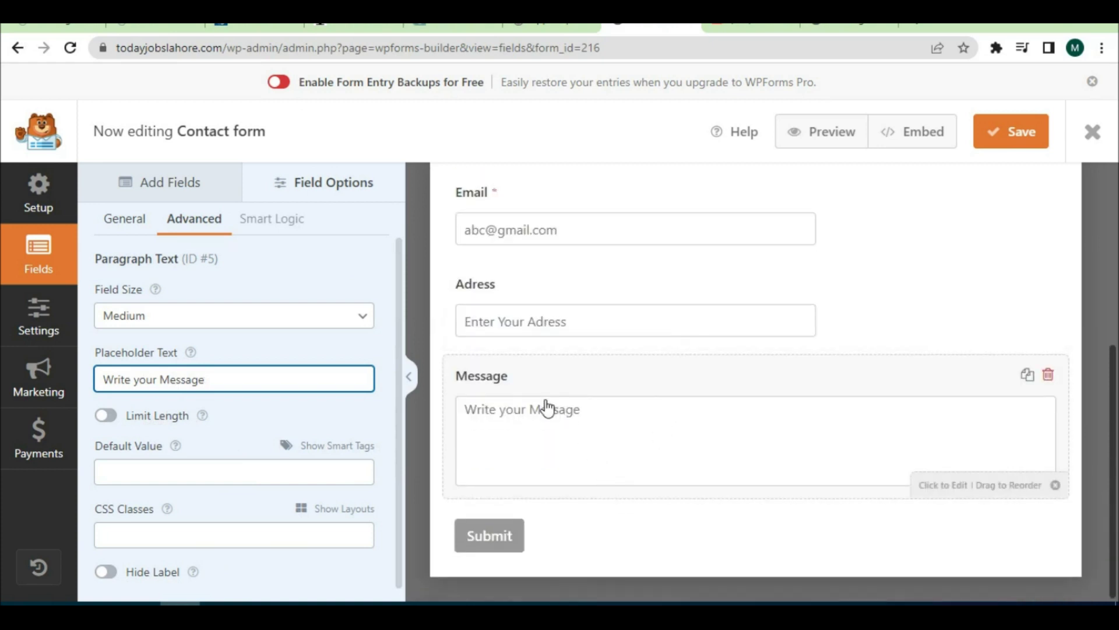
{"action": "scroll", "coordinate": [548, 426], "scroll_direction": "up", "scroll_amount": 2}
{"action": "scroll", "coordinate": [569, 435], "scroll_direction": "up", "scroll_amount": 3}
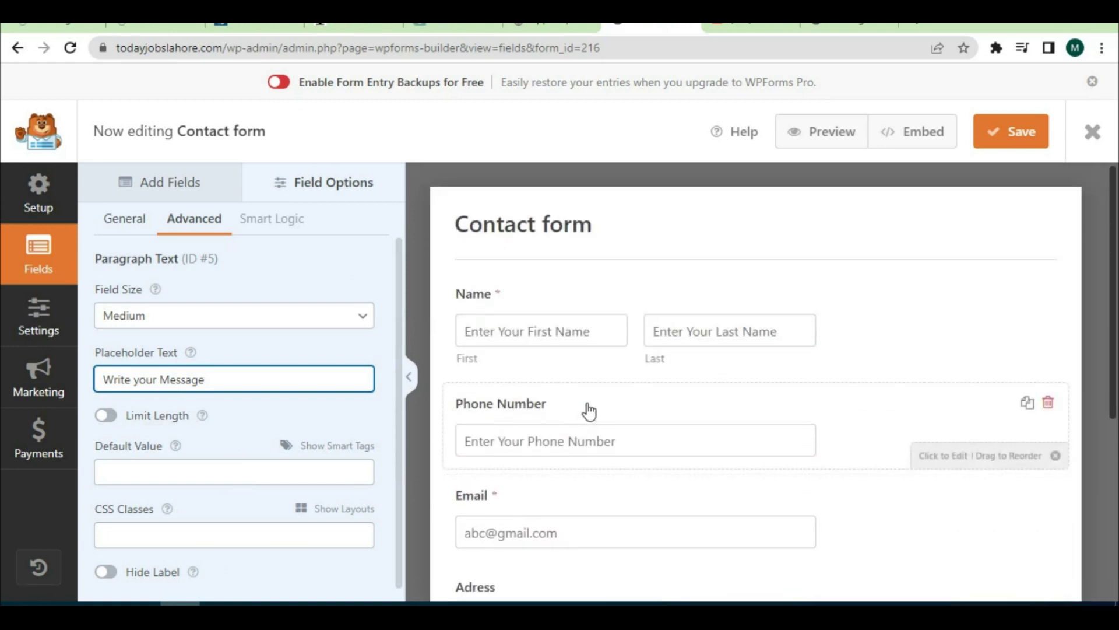
- Save the contact form and close the form builder
{"action": "scroll", "coordinate": [590, 426], "scroll_direction": "down", "scroll_amount": 2}
{"action": "scroll", "coordinate": [590, 426], "scroll_direction": "down", "scroll_amount": 2}
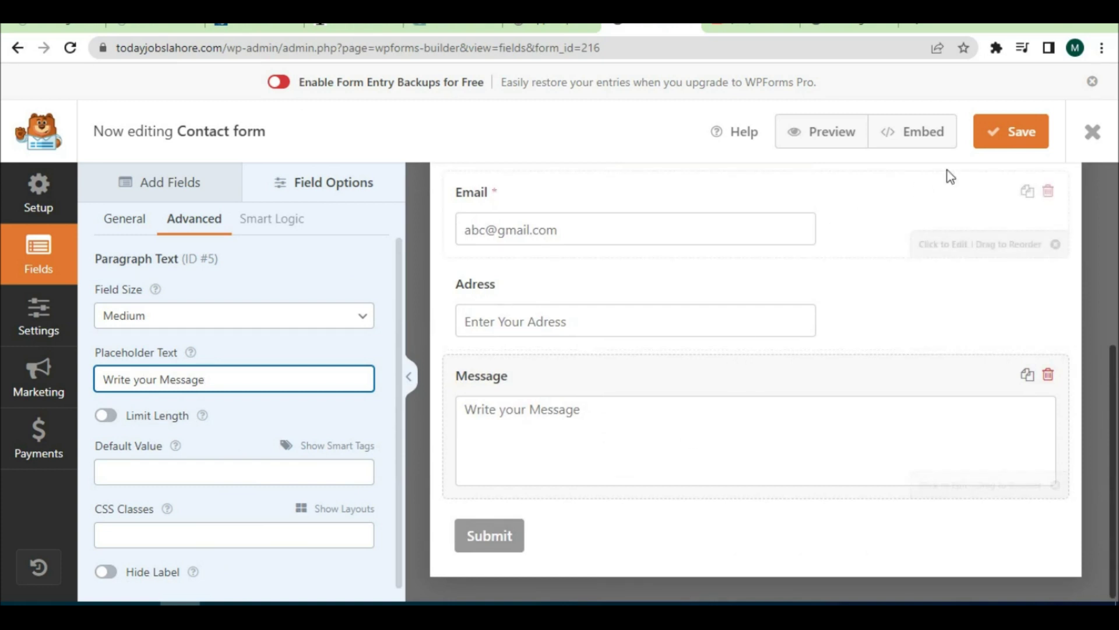
{"action": "left_click", "coordinate": [1036, 139]}
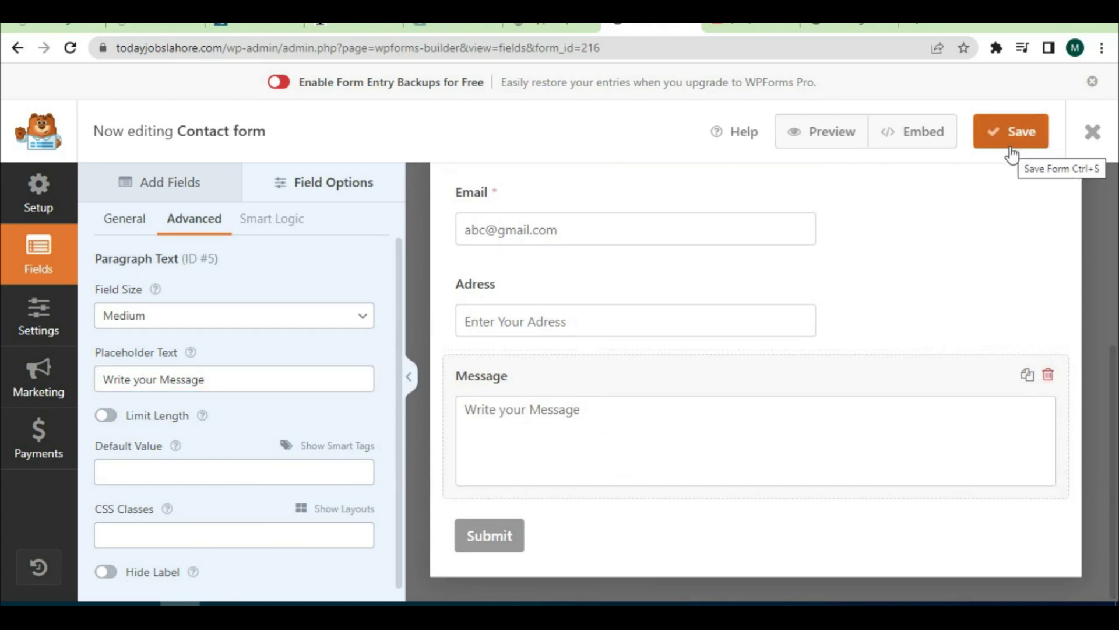
{"action": "left_click", "coordinate": [1092, 131]}
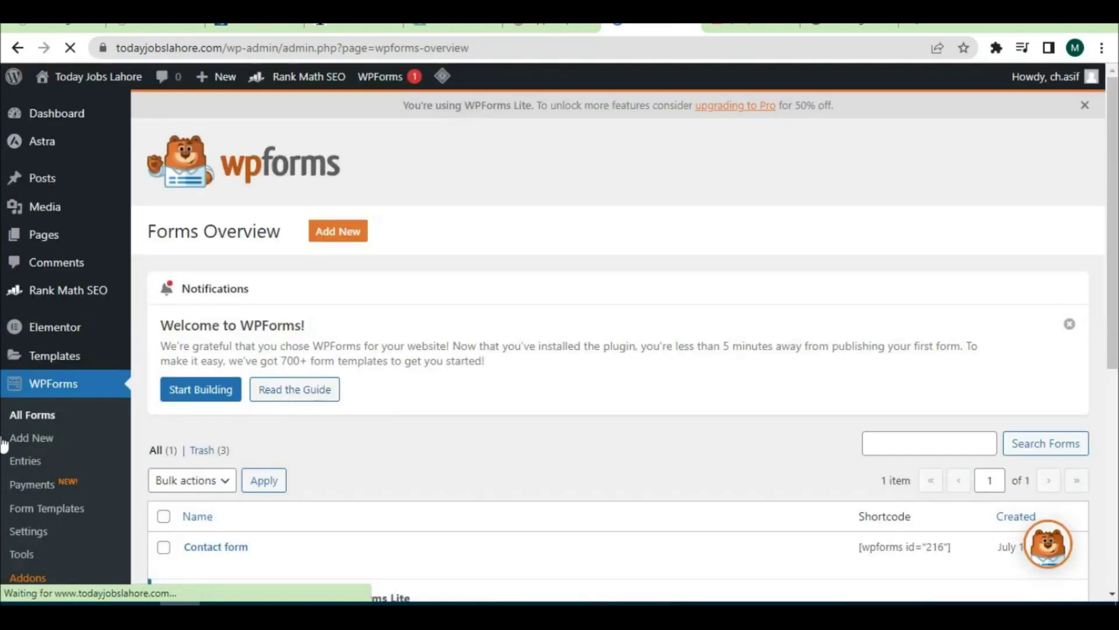
- Open the Contact Us page for editing from the site's list of pages
{"action": "mouse_move", "coordinate": [65, 246]}
{"action": "left_click", "coordinate": [47, 245]}
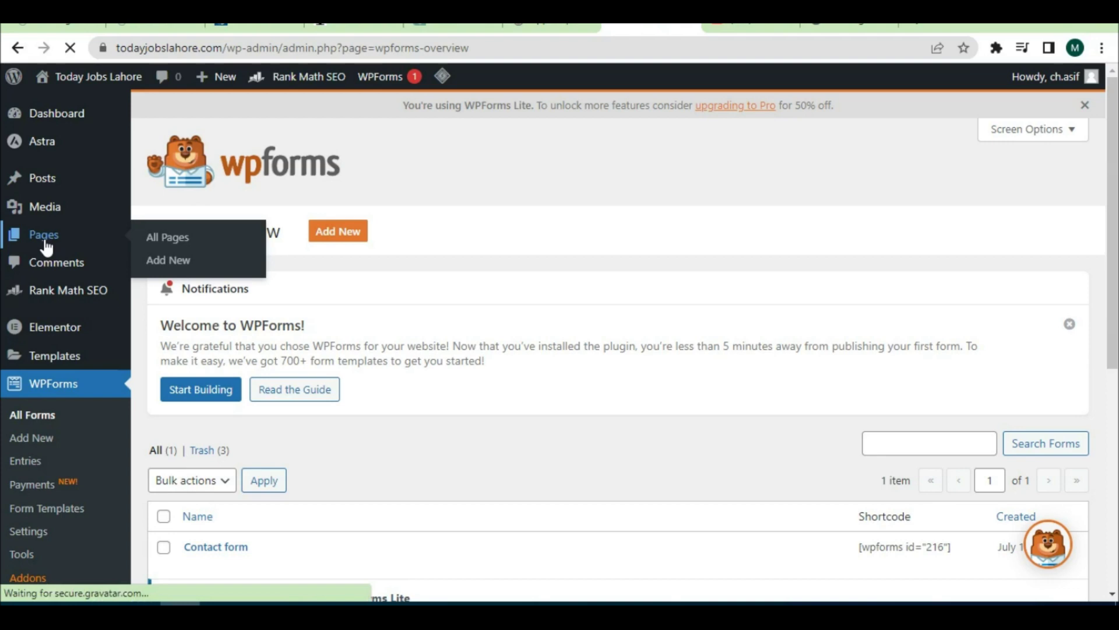
{"action": "scroll", "coordinate": [320, 464], "scroll_direction": "down", "scroll_amount": 4}
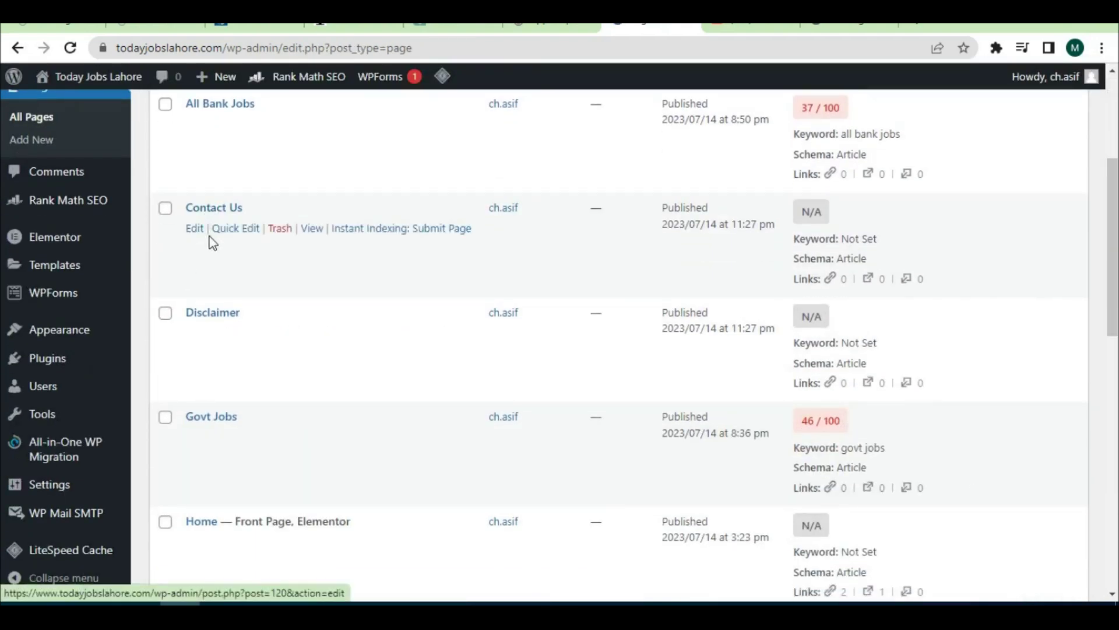
{"action": "left_click", "coordinate": [196, 231]}
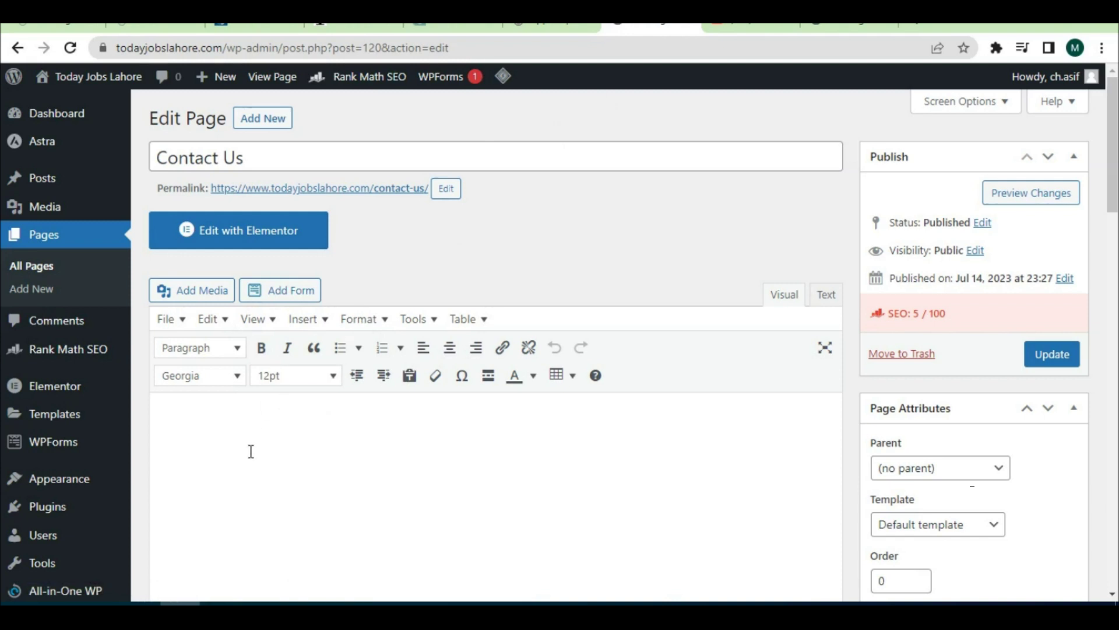
- Insert the form named Contact form into the Contact Us page and update the page
{"action": "left_click", "coordinate": [283, 300]}
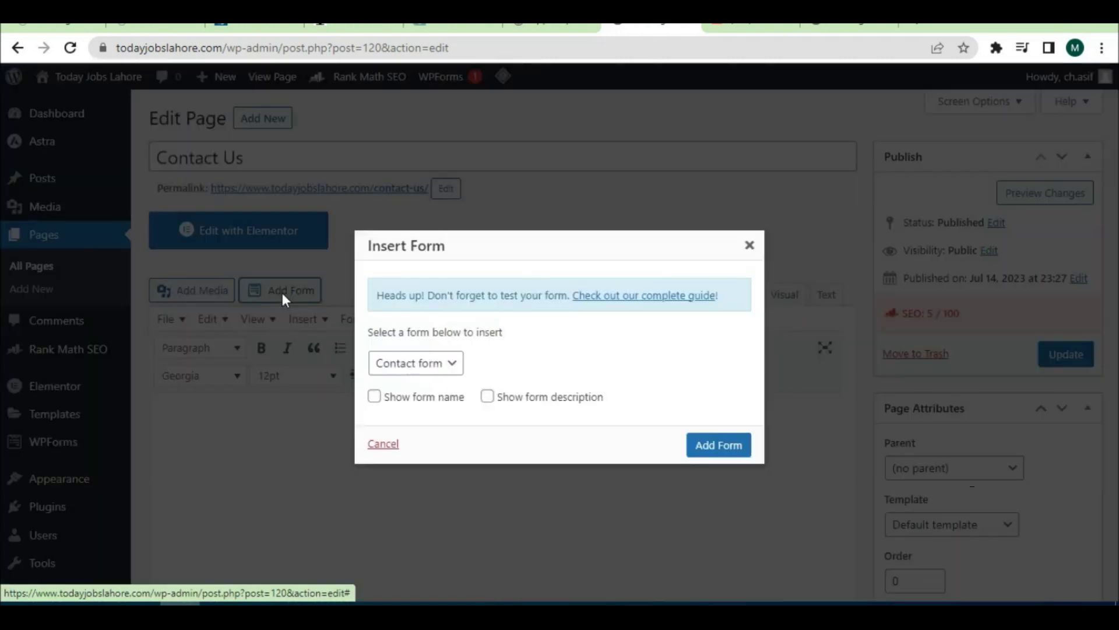
{"action": "left_click", "coordinate": [422, 372]}
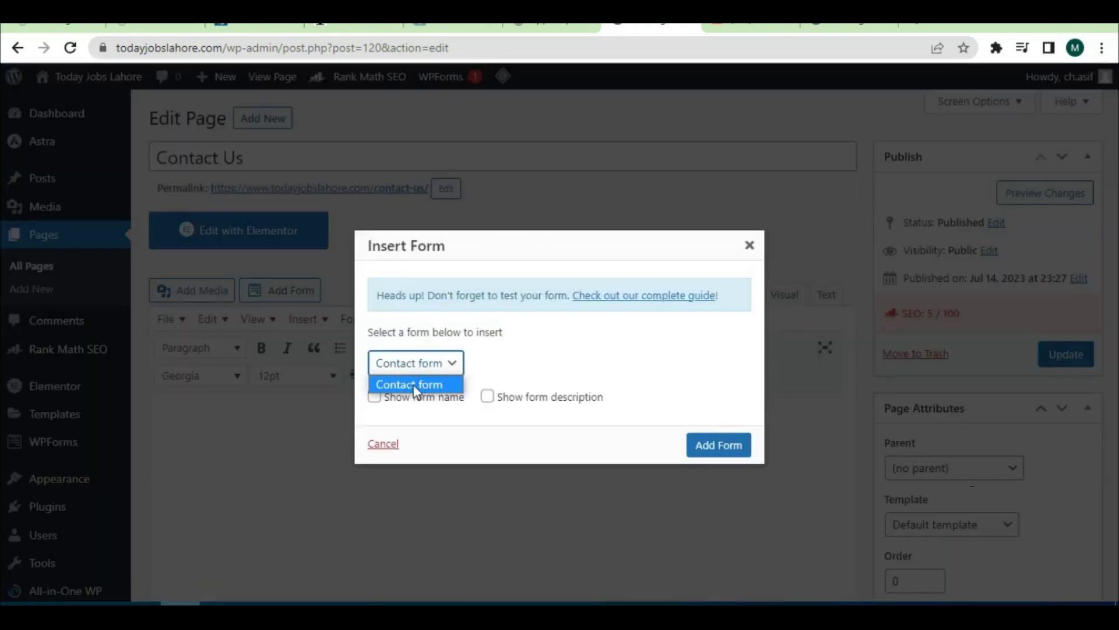
{"action": "left_click", "coordinate": [416, 386]}
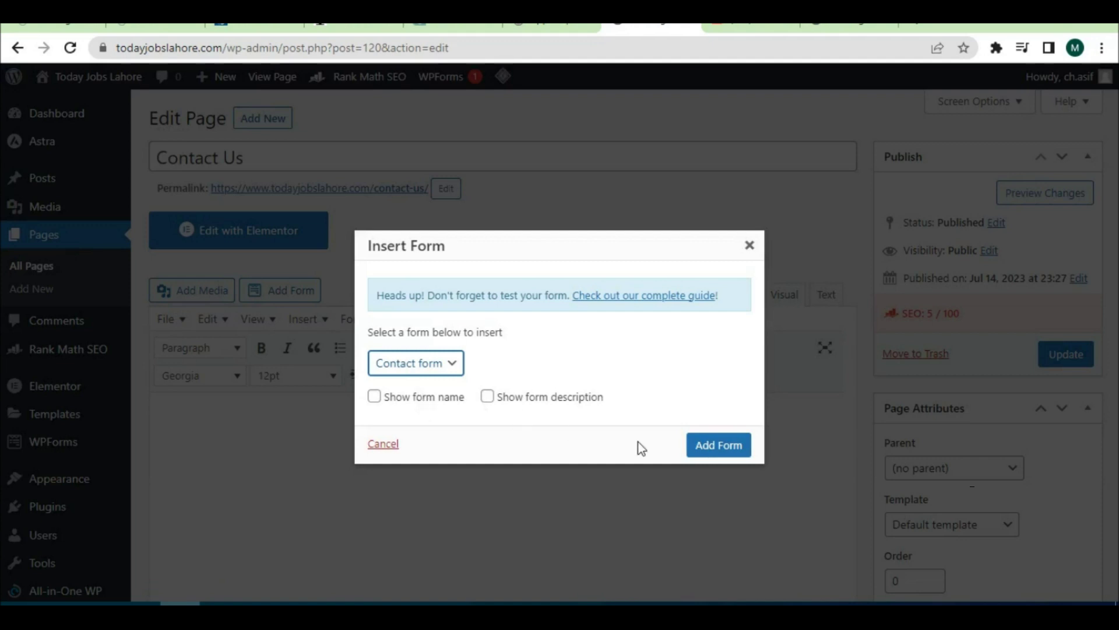
{"action": "left_click", "coordinate": [719, 446]}
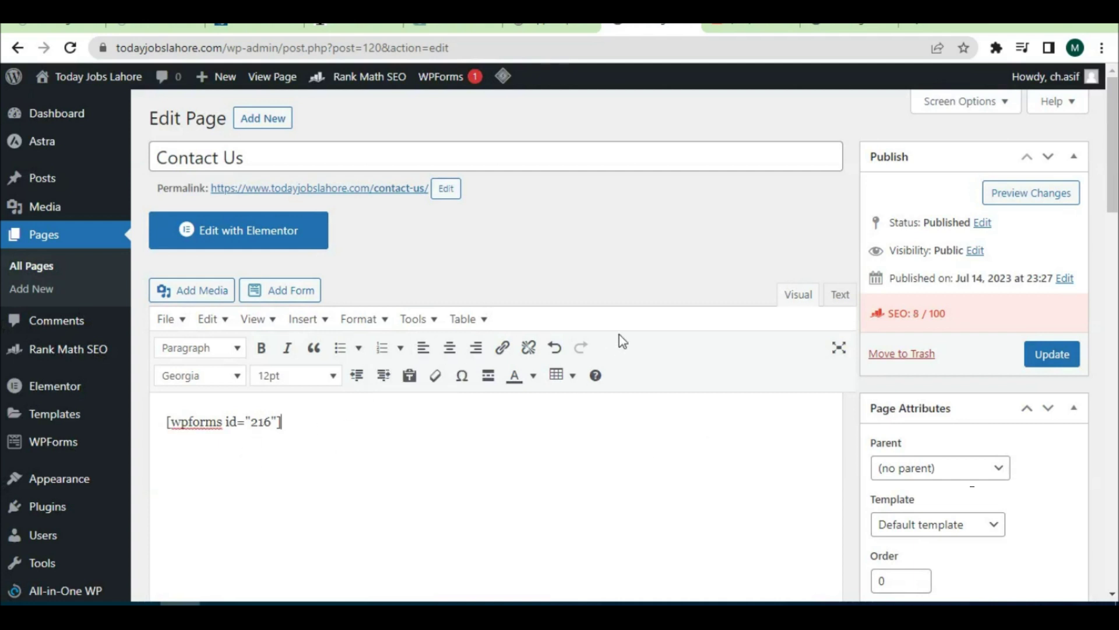
{"action": "left_click", "coordinate": [1061, 365]}
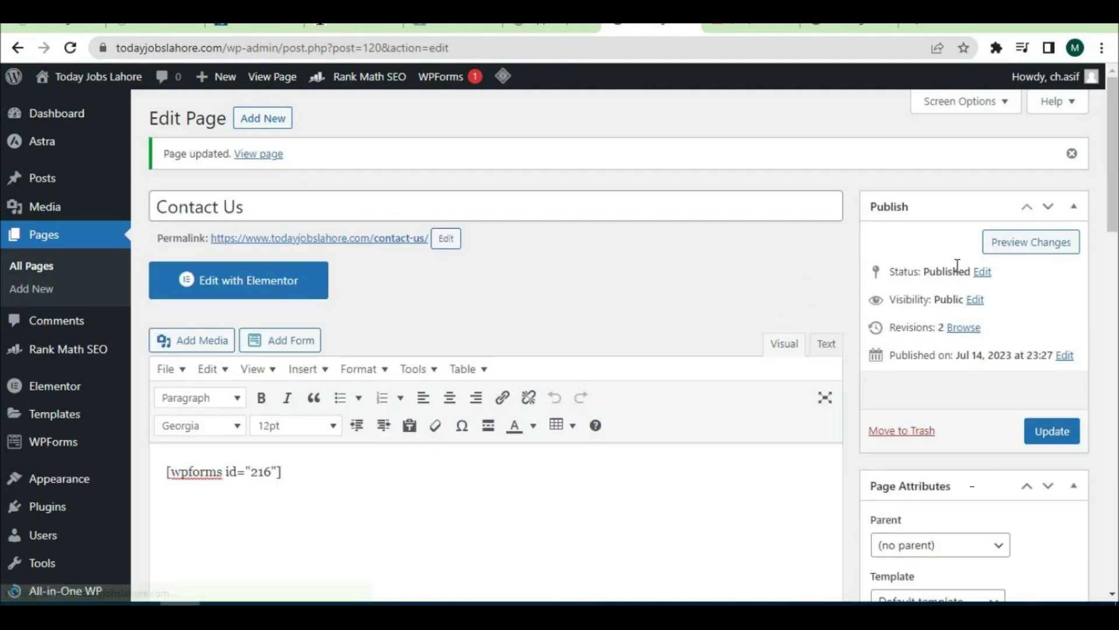
- Open the published Contact Us page in a new browser tab and examine the embedded form from the Name field to the Submit button
{"action": "right_click", "coordinate": [369, 239]}
{"action": "left_click", "coordinate": [394, 250]}
{"action": "left_click", "coordinate": [677, 26]}
{"action": "scroll", "coordinate": [372, 307], "scroll_direction": "down", "scroll_amount": 4}
{"action": "scroll", "coordinate": [373, 306], "scroll_direction": "up", "scroll_amount": 4}
{"action": "scroll", "coordinate": [373, 307], "scroll_direction": "down", "scroll_amount": 4}
{"action": "scroll", "coordinate": [373, 307], "scroll_direction": "up", "scroll_amount": 4}
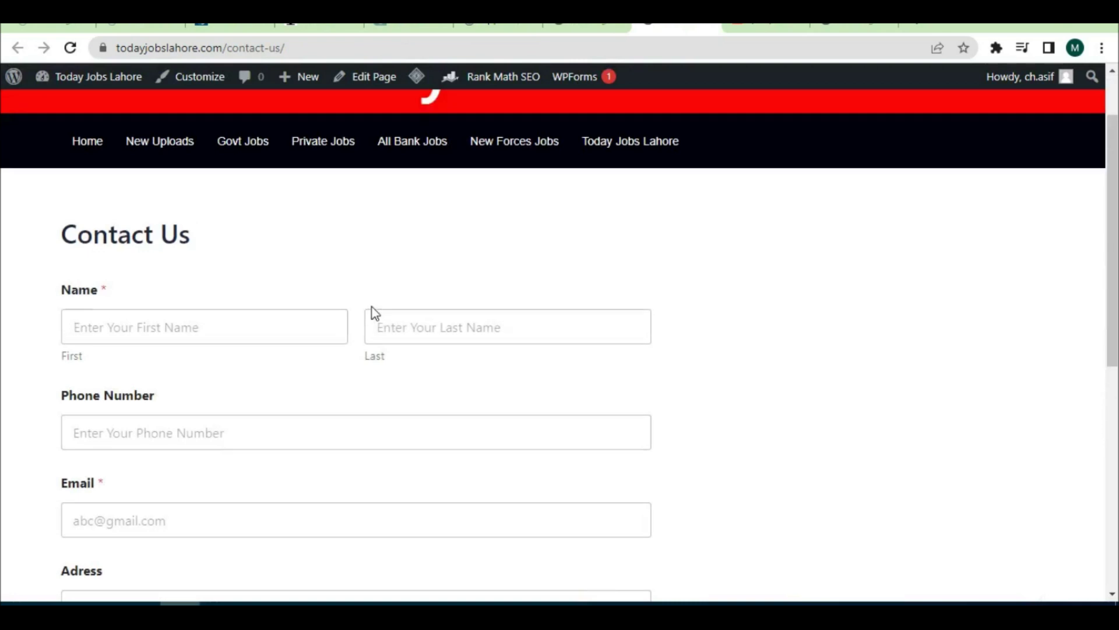
{"action": "scroll", "coordinate": [372, 306], "scroll_direction": "down", "scroll_amount": 4}
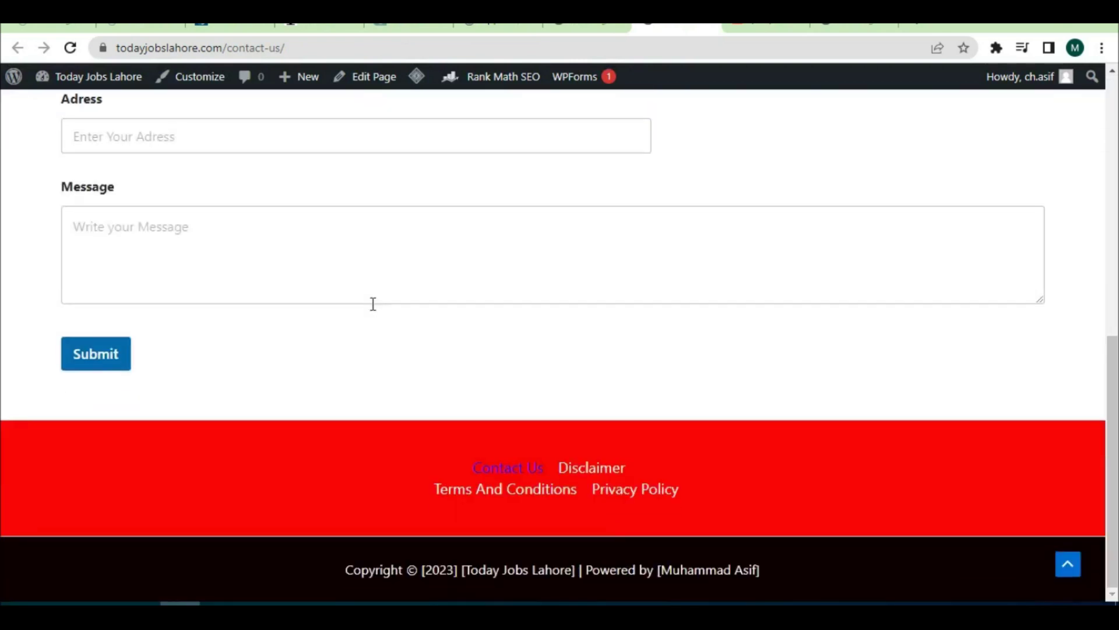
{"action": "scroll", "coordinate": [505, 368], "scroll_direction": "up", "scroll_amount": 5}
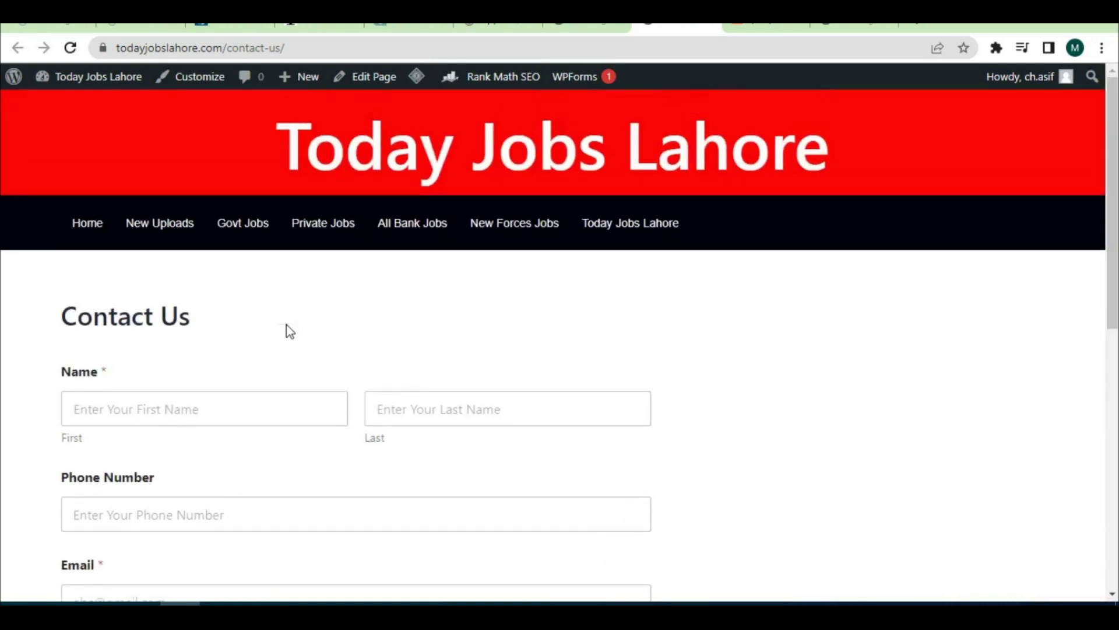
{"action": "scroll", "coordinate": [287, 327], "scroll_direction": "down", "scroll_amount": 3}
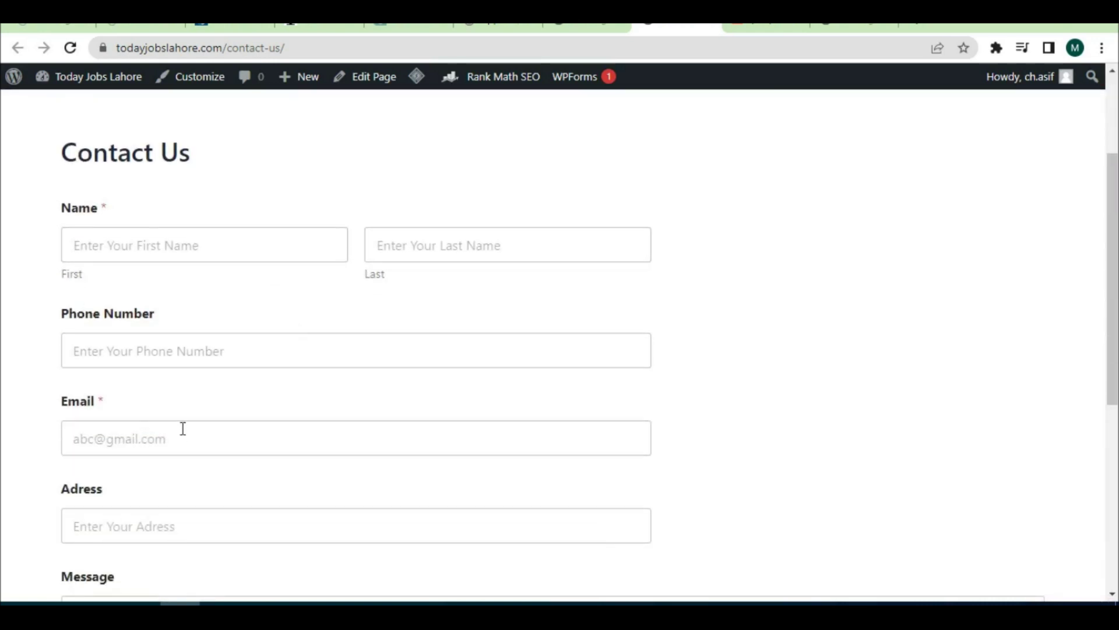
{"action": "scroll", "coordinate": [183, 428], "scroll_direction": "down", "scroll_amount": 4}
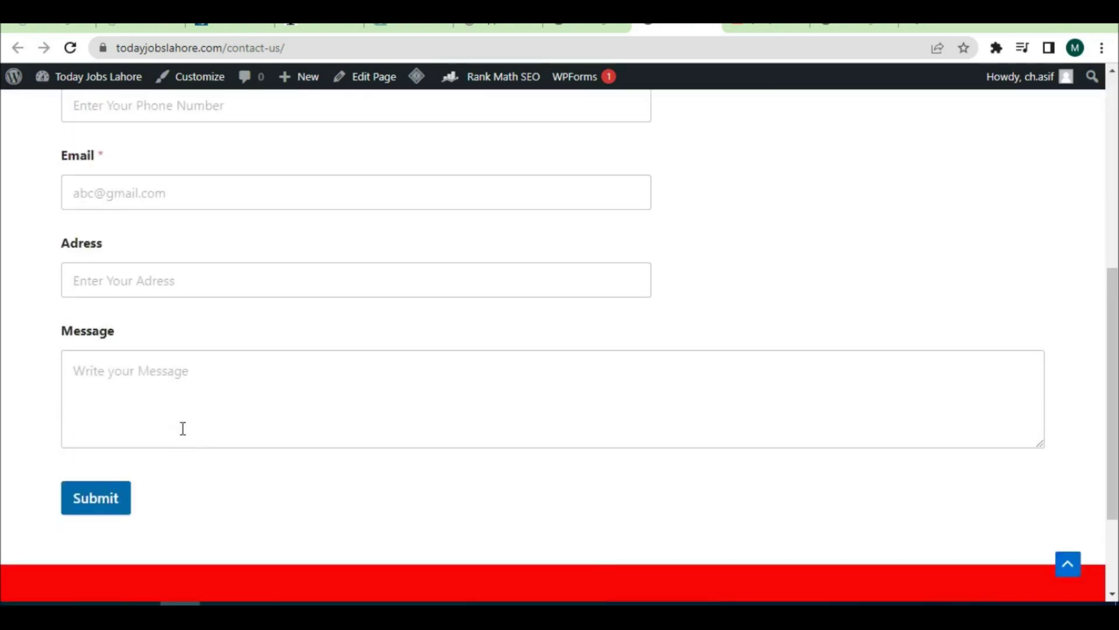
{"action": "scroll", "coordinate": [183, 428], "scroll_direction": "up", "scroll_amount": 3}
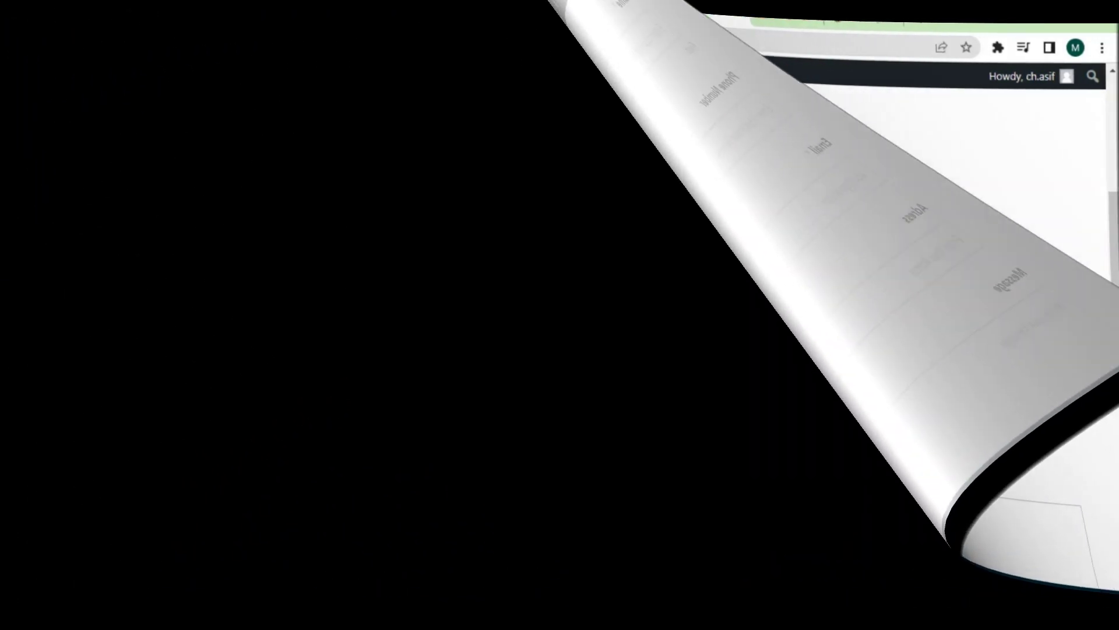